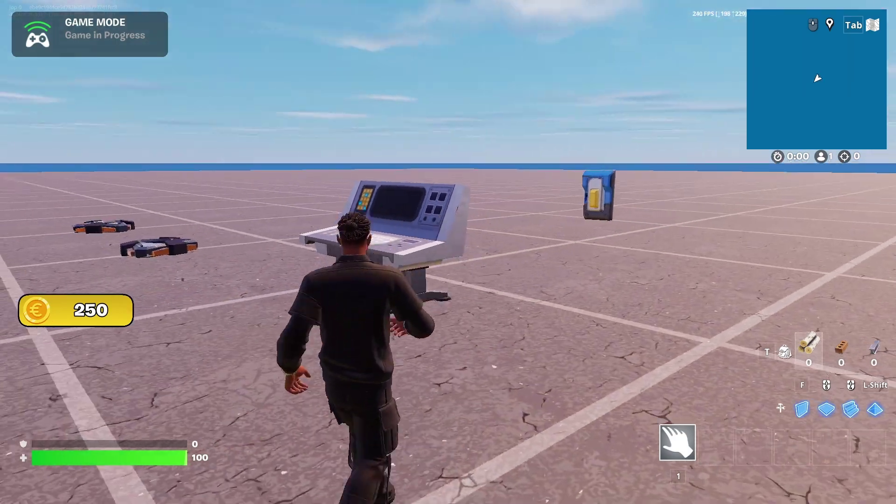
pyautogui.press('w')
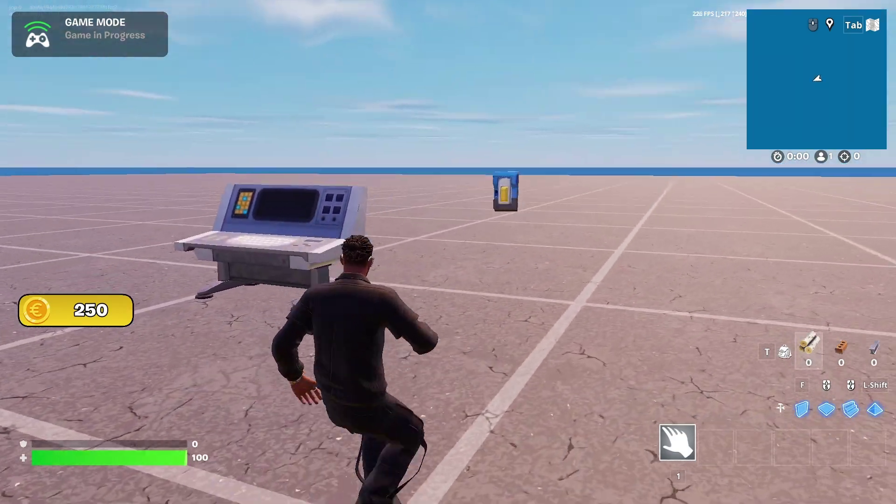
# Walk to the vending machine to raise the coin counter from 250 to 550
pyautogui.press('d')
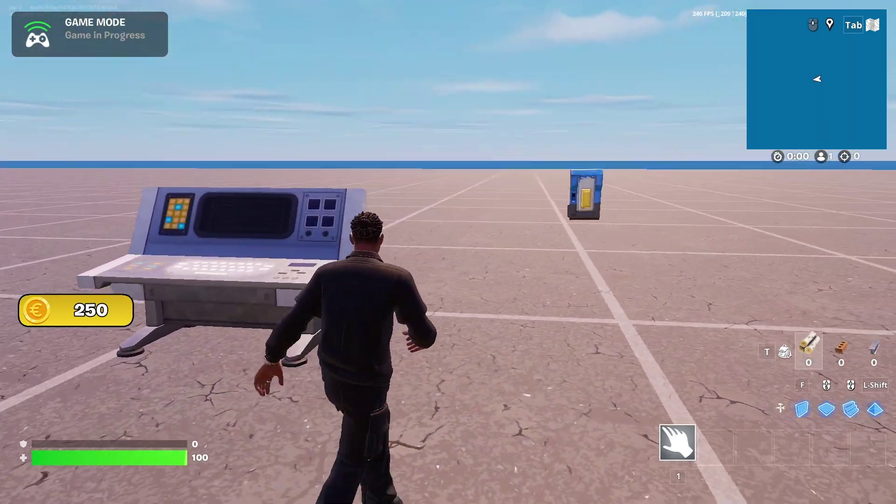
pyautogui.press('w')
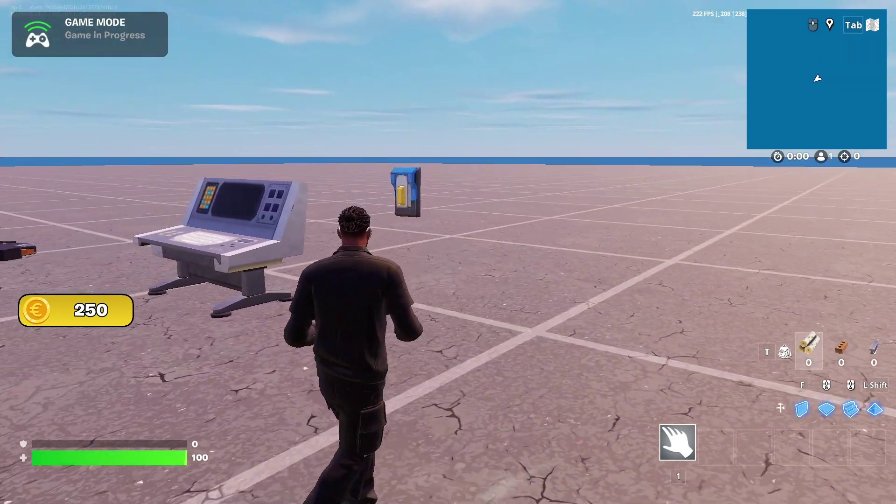
pyautogui.press('w')
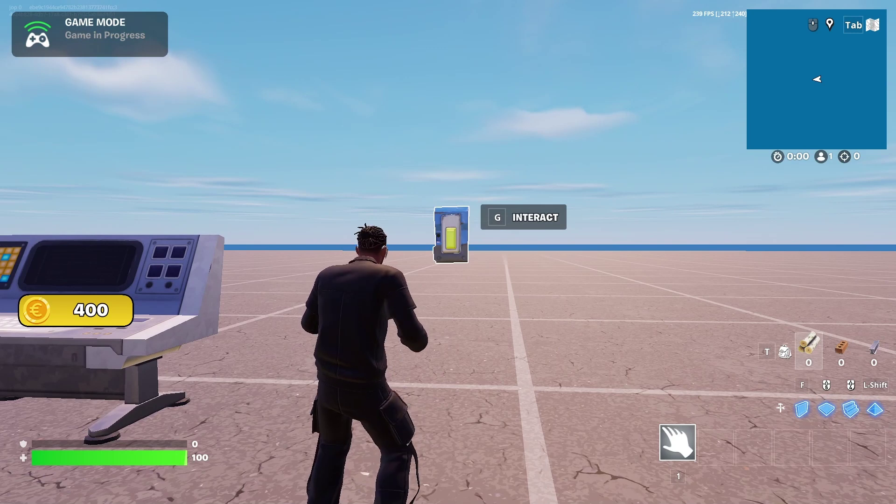
# Switch to the CurrencyChanger.verse code window and back, leaving the window switcher open
pyautogui.hotkey('alt', 'Tab')
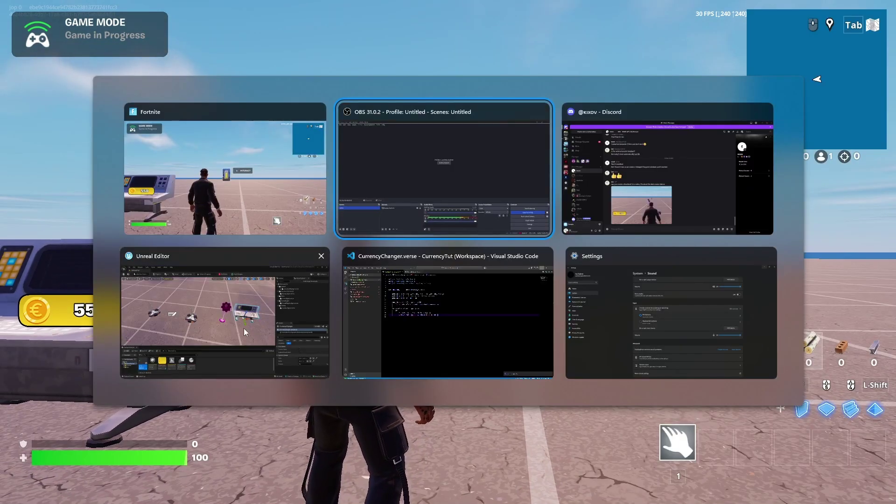
pyautogui.press('Tab')
pyautogui.press('Tab')
pyautogui.press('Tab')
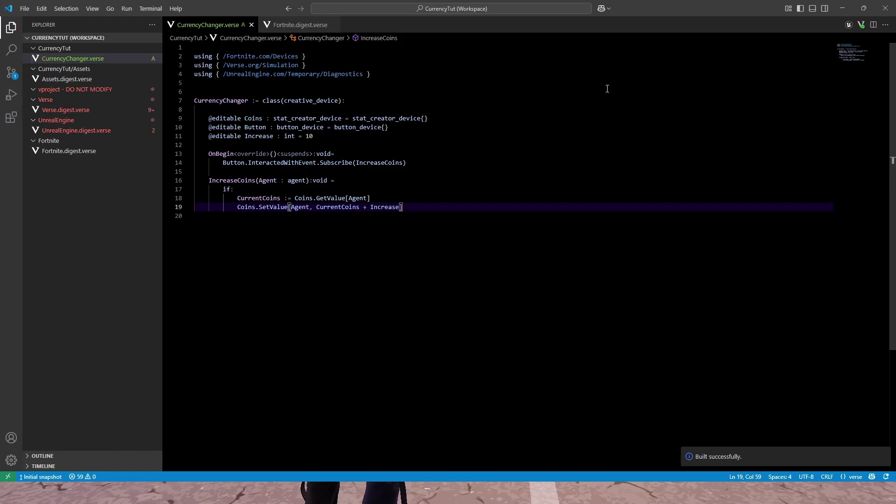
pyautogui.hotkey('alt', 'Tab')
pyautogui.hotkey('alt', 'Tab')
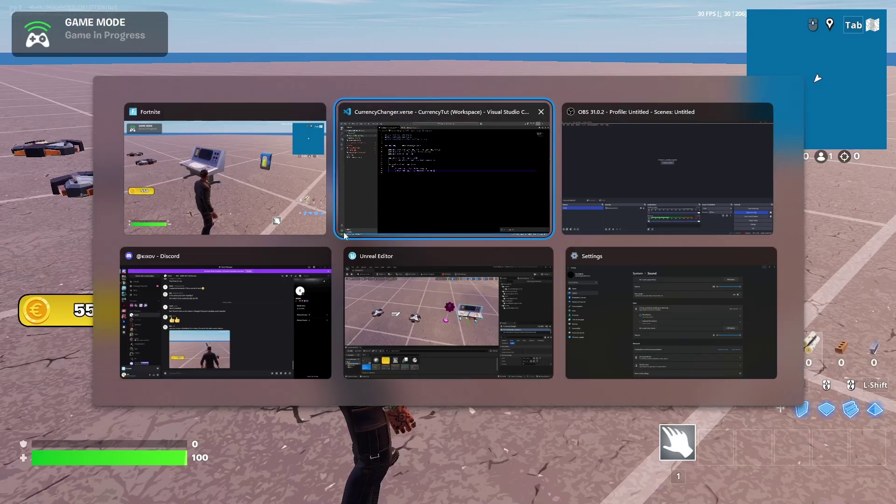
# In Unreal Editor, select the Stat Creator device and find its Stat Name COINS in Details
pyautogui.click(369, 261)
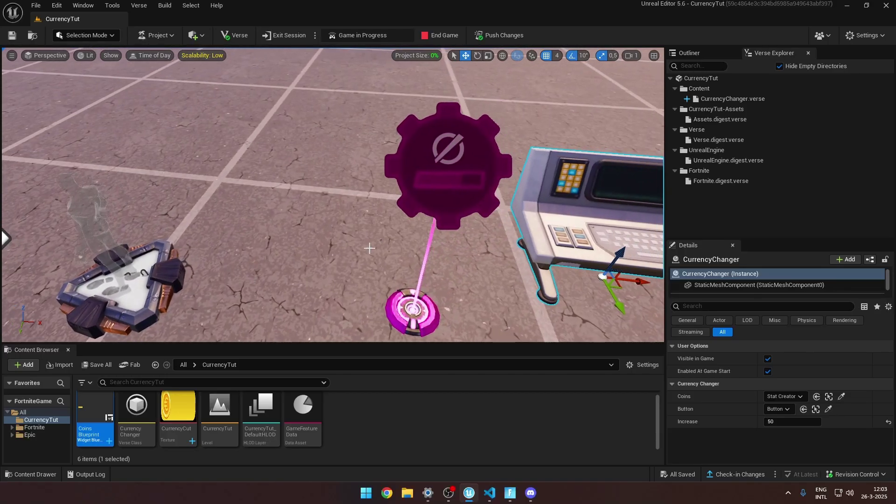
pyautogui.click(416, 187)
pyautogui.scroll(-1, 708, 386)
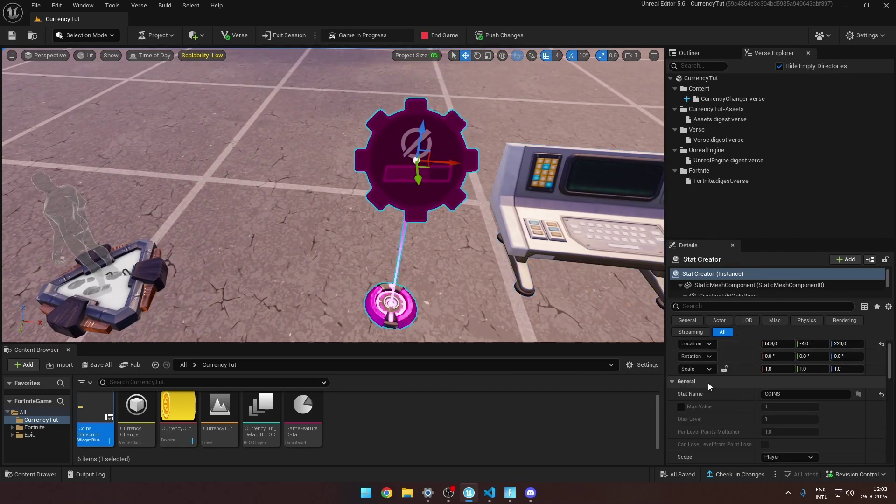
pyautogui.scroll(-2, 709, 386)
pyautogui.scroll(-5, 347, 186)
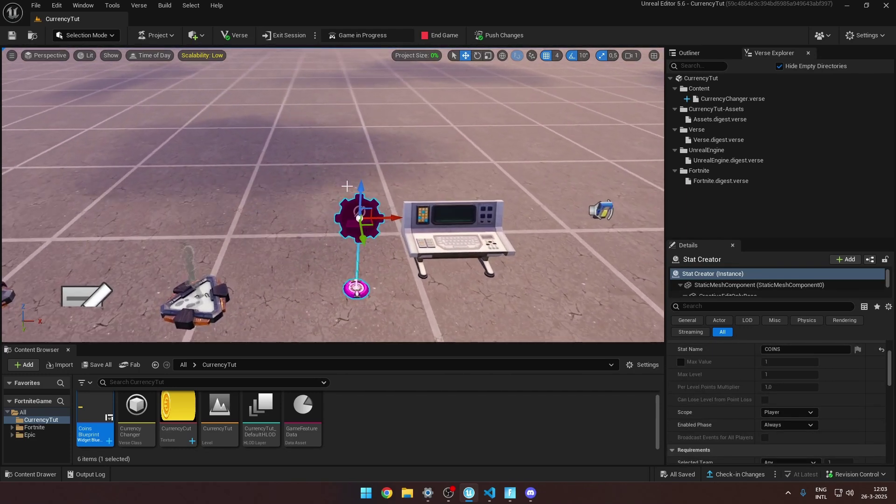
pyautogui.scroll(1, 346, 186)
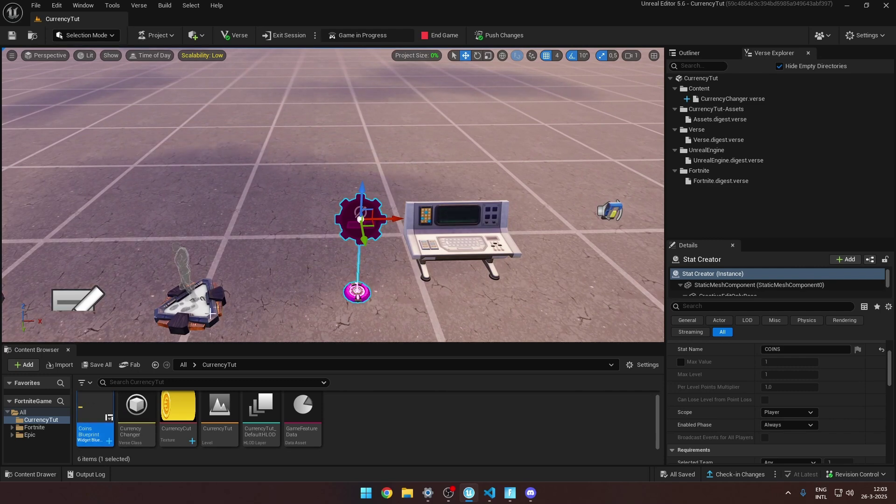
pyautogui.scroll(-2, 211, 313)
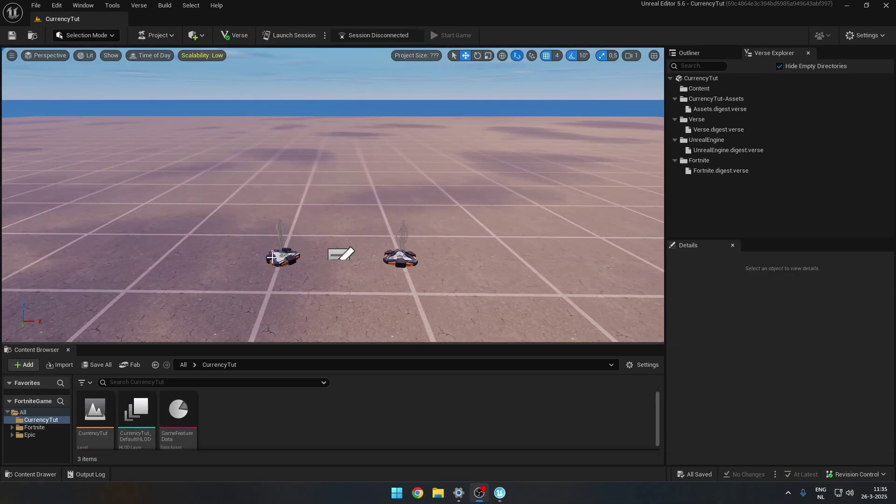
# Place a Stat Creator device from the Content Browser into the level and frame it
pyautogui.moveTo(272, 257); pyautogui.dragTo(282, 285)
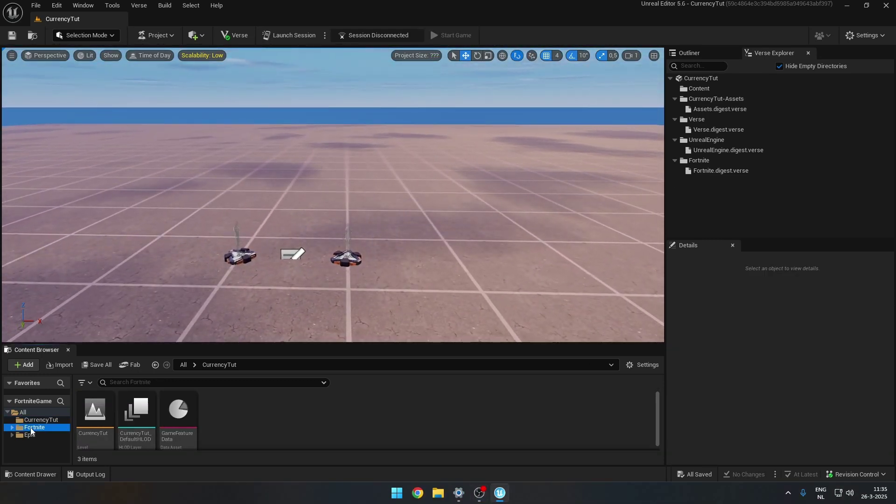
pyautogui.click(152, 382)
pyautogui.write('stat crea')
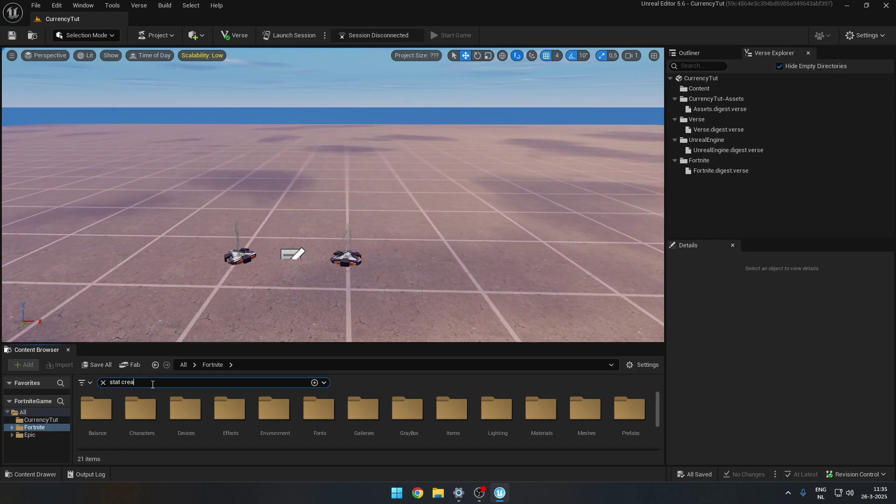
pyautogui.write('to')
pyautogui.moveTo(95, 411); pyautogui.dragTo(425, 261)
pyautogui.press('f')
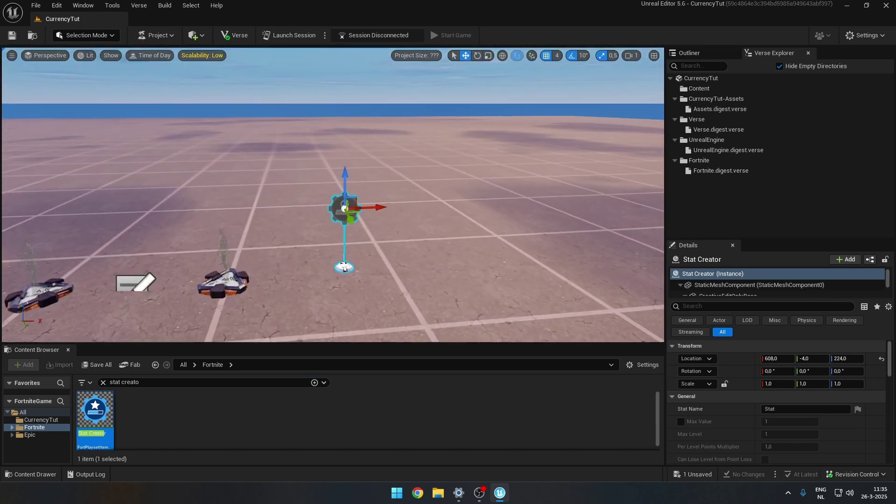
# Change the Stat Creator's Stat Name from Stat to COINS
pyautogui.click(785, 409)
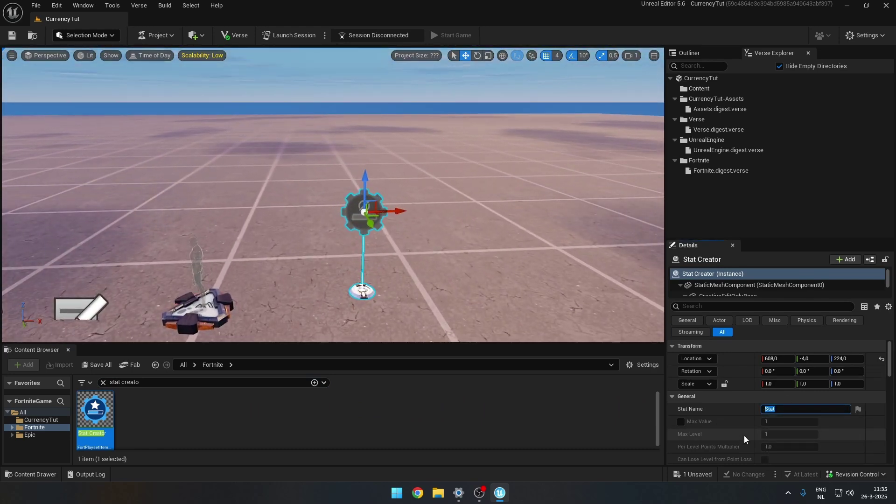
pyautogui.write('COINS')
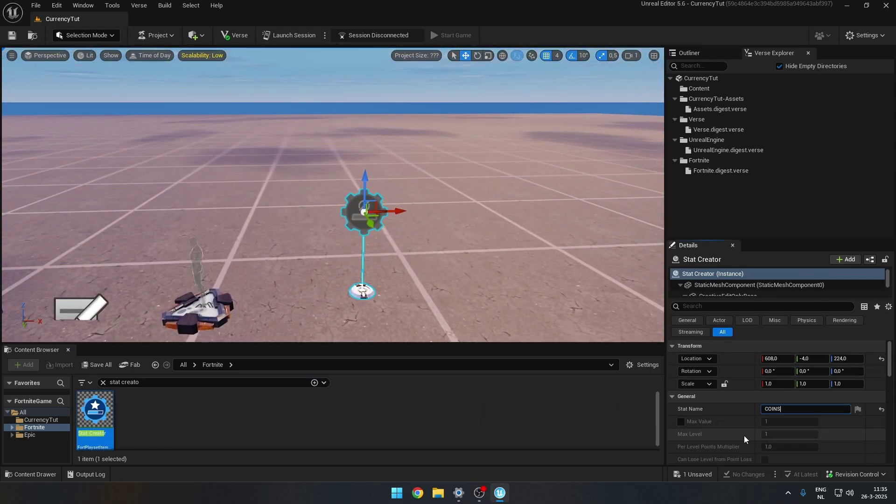
pyautogui.scroll(-2, 726, 402)
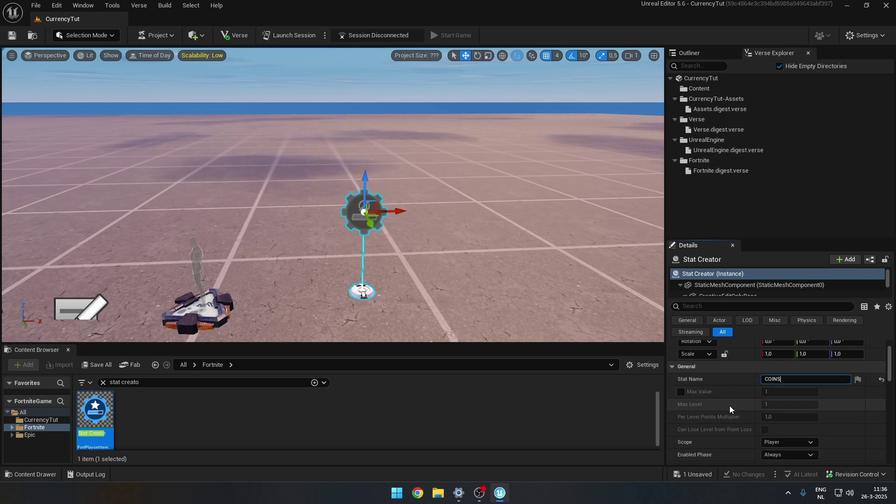
pyautogui.scroll(-2, 728, 406)
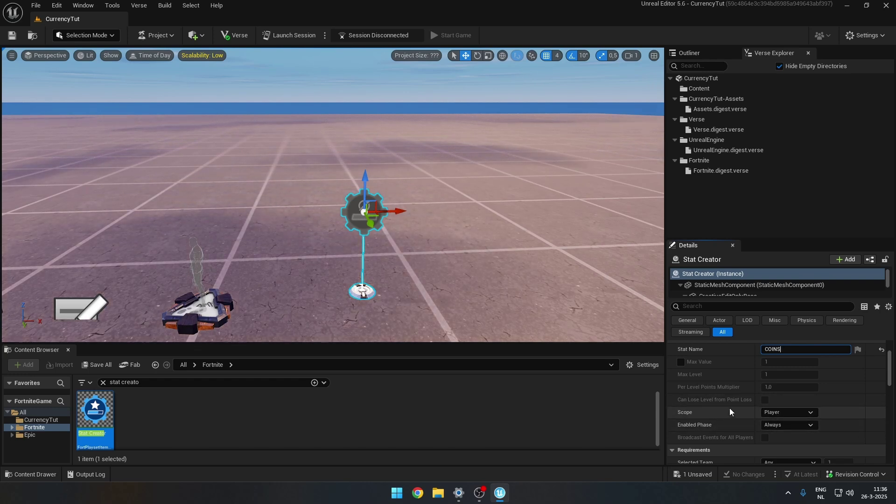
pyautogui.scroll(-4, 730, 408)
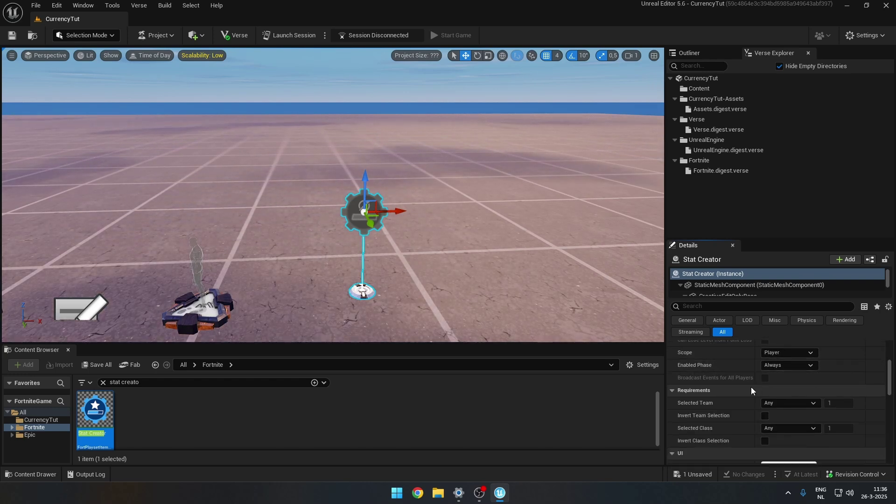
# Set the Stat Creator's Stat Color to magenta
pyautogui.scroll(-5, 723, 400)
pyautogui.click(774, 391)
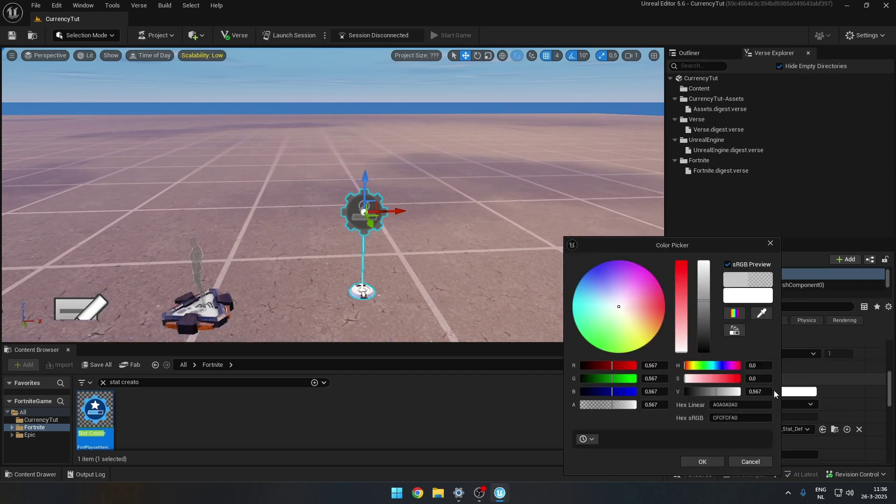
pyautogui.moveTo(643, 309); pyautogui.dragTo(659, 280)
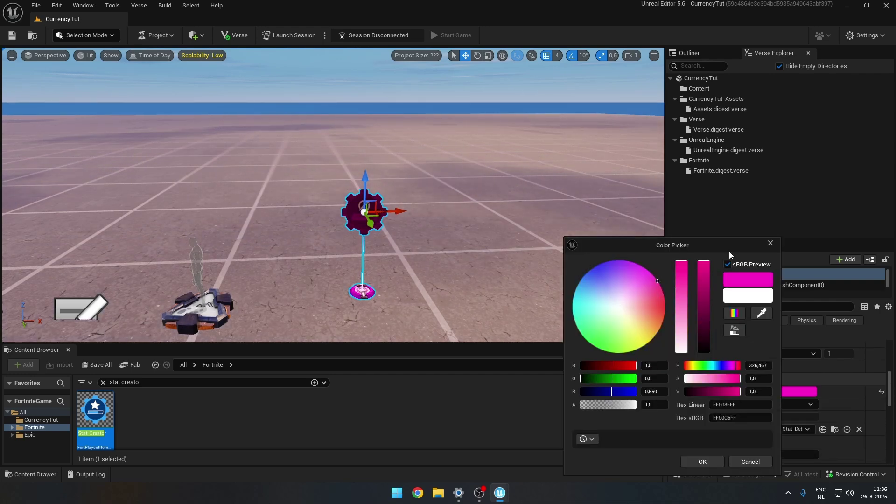
pyautogui.click(772, 244)
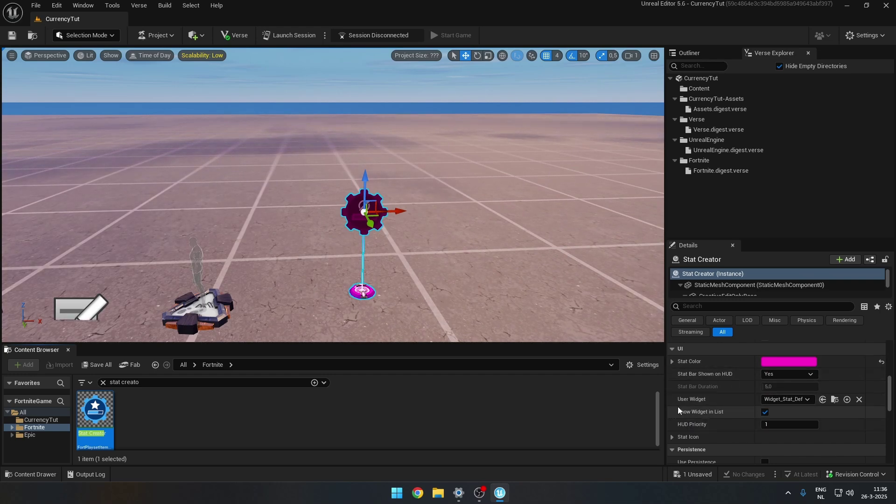
pyautogui.moveTo(408, 256); pyautogui.dragTo(409, 256, button='right')
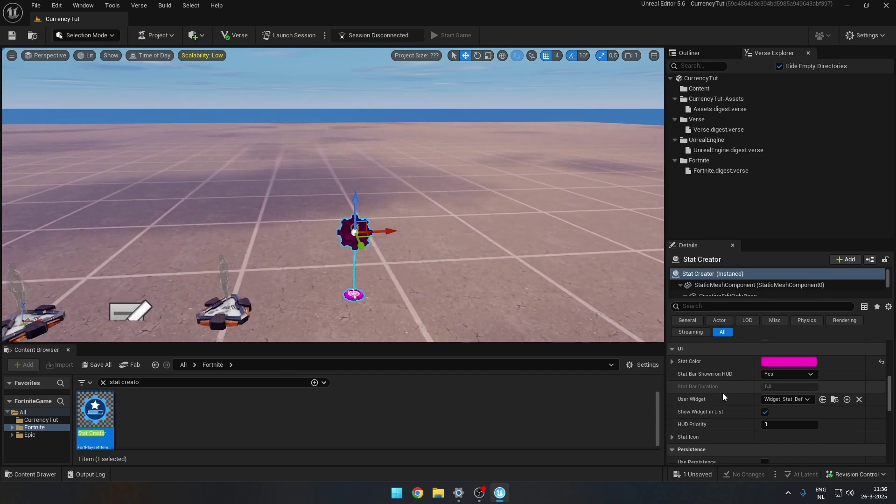
pyautogui.moveTo(336, 290); pyautogui.dragTo(332, 290, button='right')
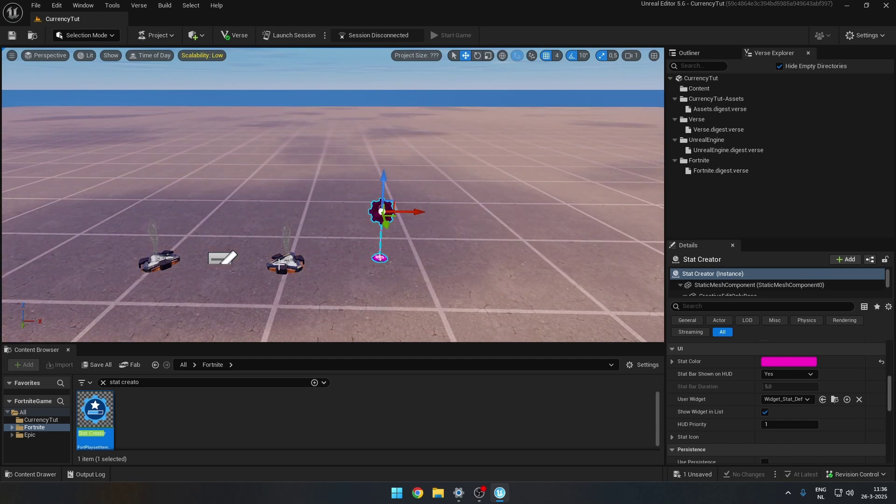
pyautogui.moveTo(357, 245); pyautogui.dragTo(357, 245, button='right')
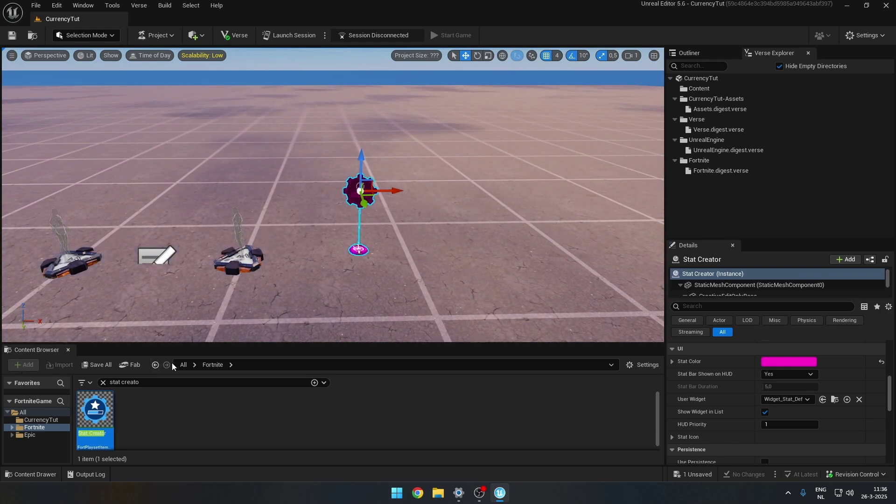
# Launch Paint from the Windows search
pyautogui.press('super')
pyautogui.write('paint')
pyautogui.press('Return')
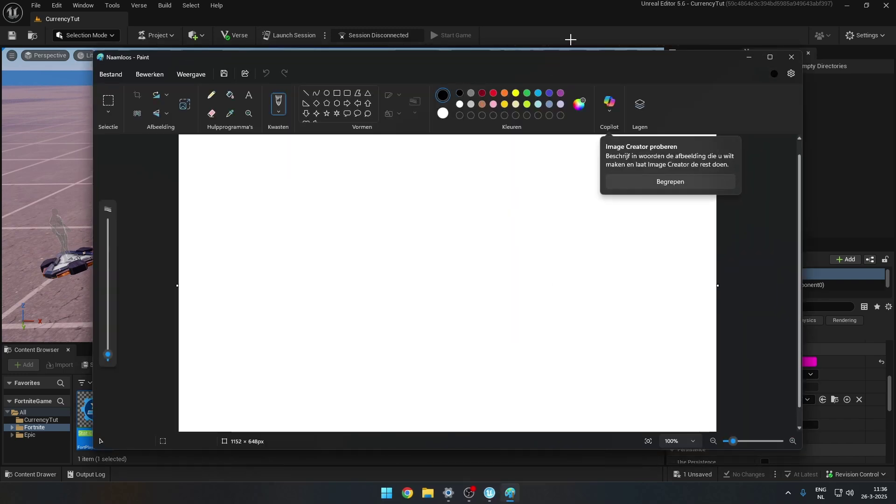
# Maximize Paint, dismiss the Image Creator tip, and undo the sketched boxes to blank the canvas
pyautogui.doubleClick(570, 58)
pyautogui.click(589, 130)
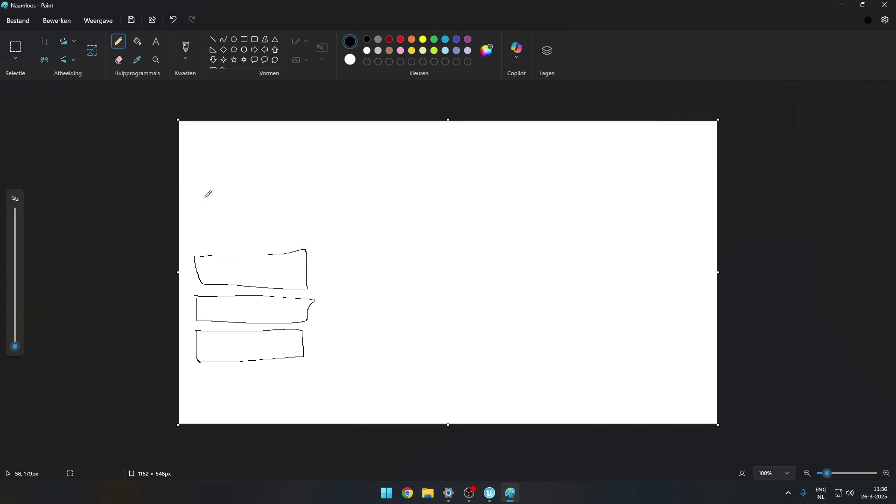
pyautogui.hotkey('ctrl', 'z')
pyautogui.hotkey('ctrl', 'z')
pyautogui.hotkey('ctrl', 'z')
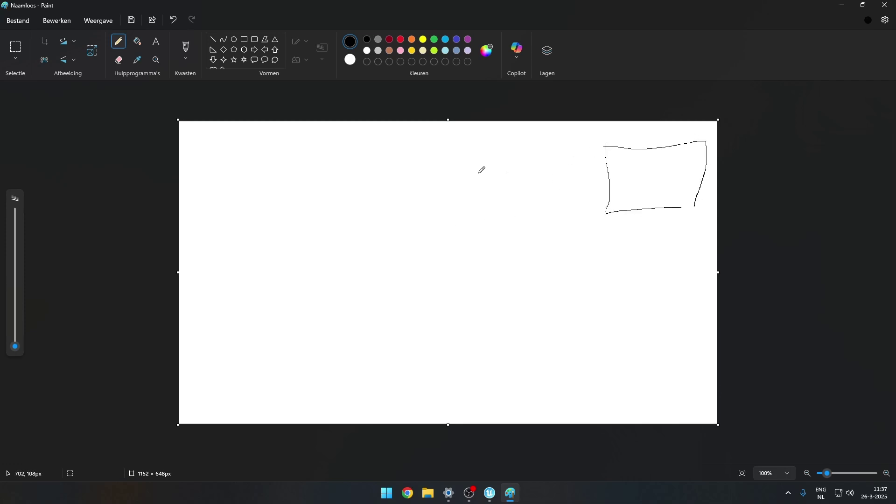
pyautogui.moveTo(345, 133); pyautogui.dragTo(339, 159)
pyautogui.hotkey('ctrl', 'z')
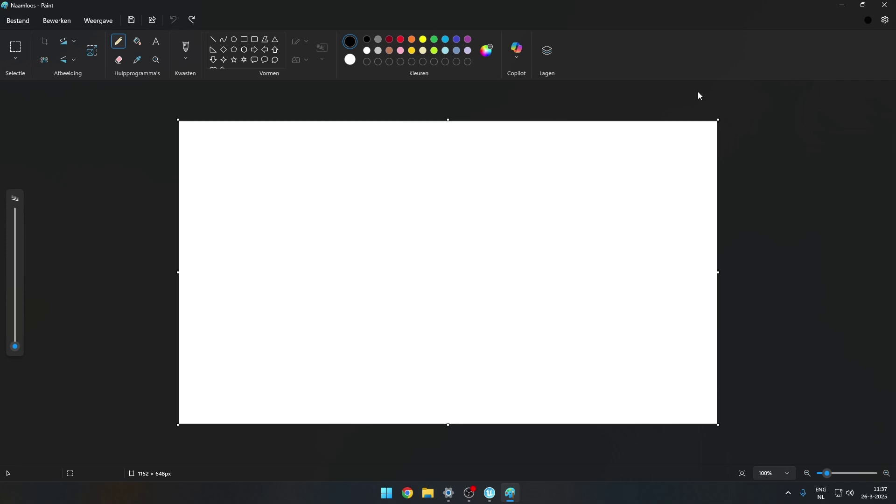
pyautogui.click(885, 4)
# Discard the Paint sketch and turn off the stat's Show Widget in List option
pyautogui.click(450, 275)
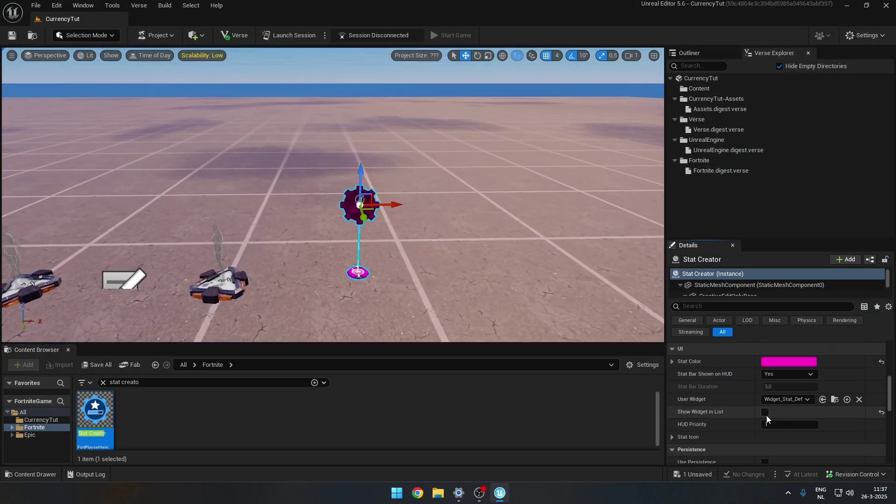
pyautogui.click(765, 412)
pyautogui.scroll(-3, 723, 405)
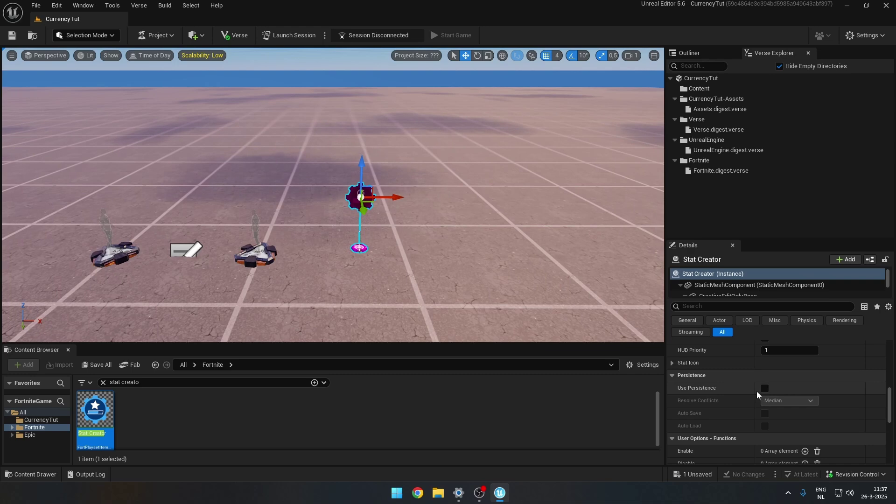
# Enable Use Persistence with Auto Save and Auto Load for the COINS stat
pyautogui.click(763, 388)
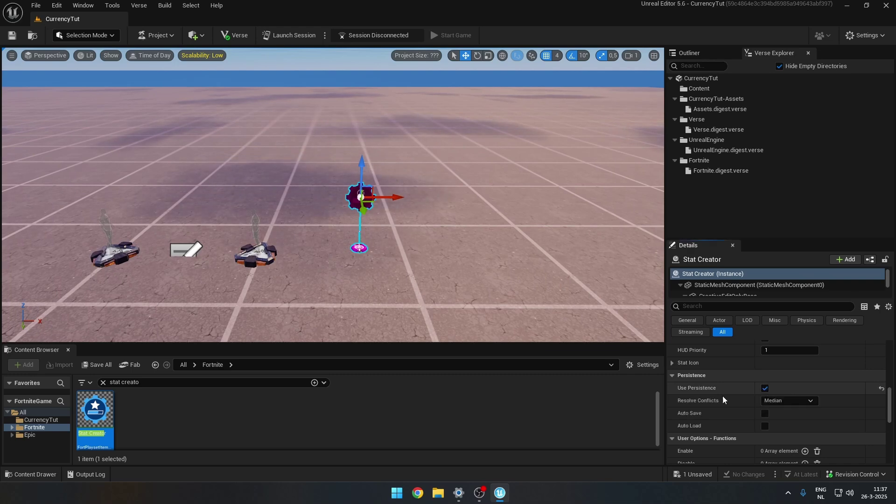
pyautogui.click(766, 413)
pyautogui.click(765, 426)
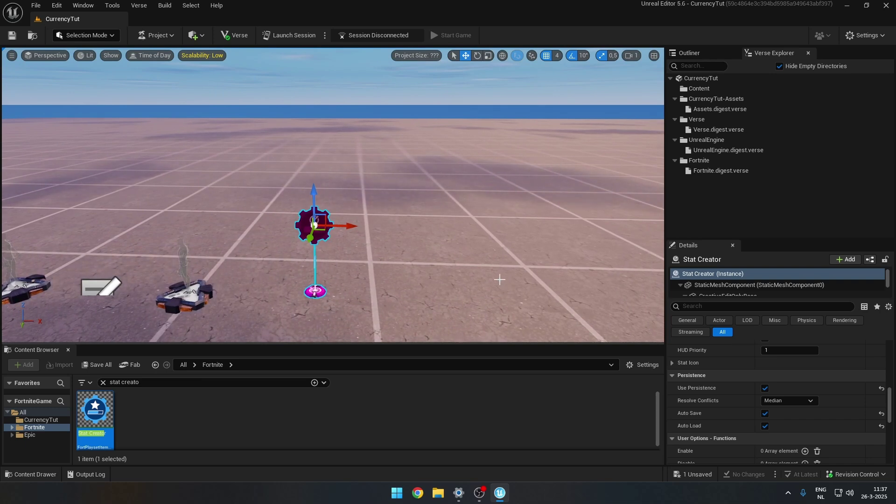
pyautogui.moveTo(512, 272); pyautogui.dragTo(467, 268, button='right')
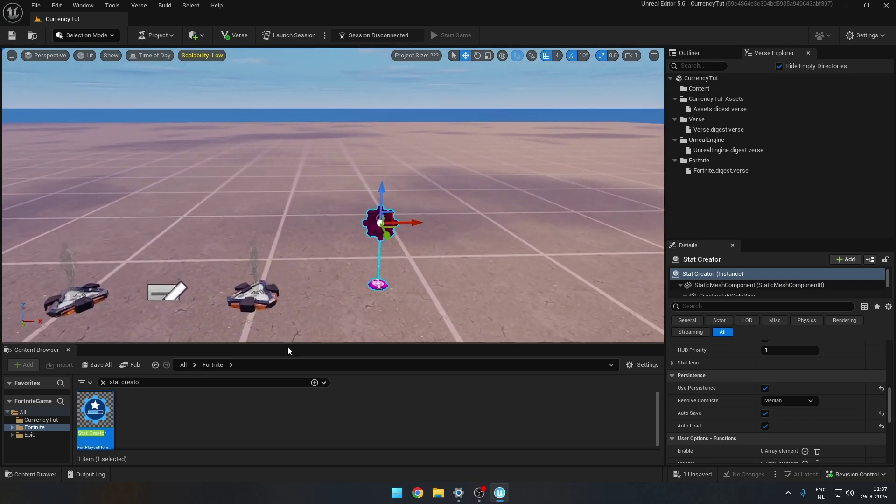
# Clear the Content Browser search and open the CurrencyTut folder
pyautogui.click(103, 382)
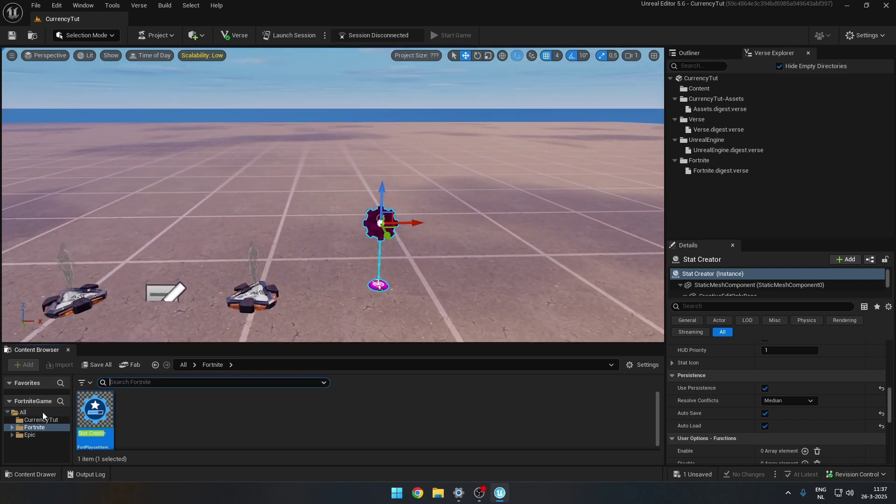
pyautogui.click(39, 411)
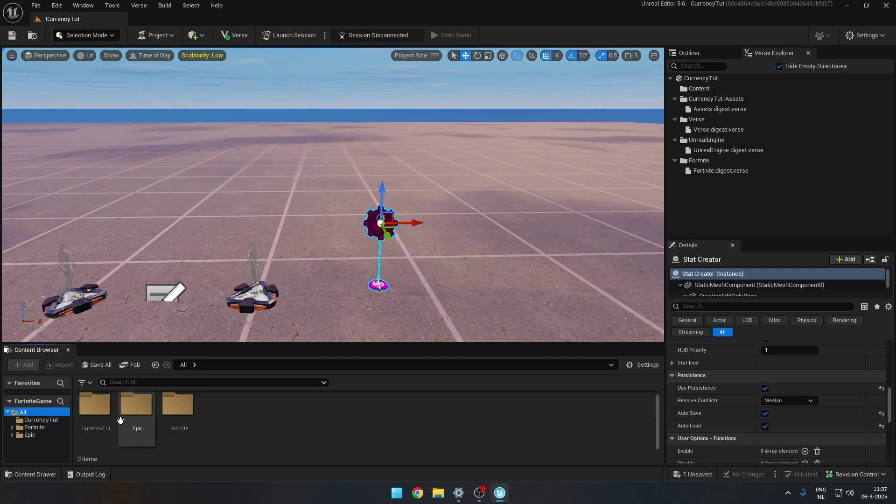
pyautogui.doubleClick(95, 409)
# Create a User Widget blueprint named Coins Blueprint and open it for editing
pyautogui.rightClick(215, 411)
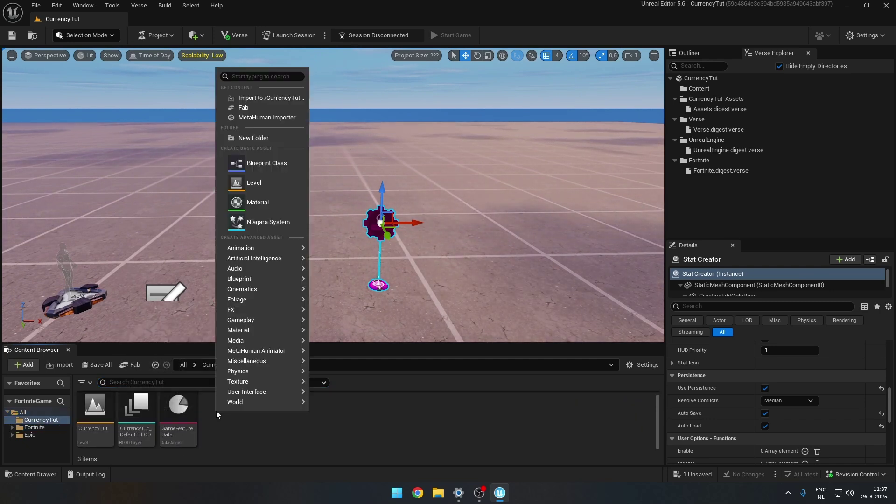
pyautogui.moveTo(256, 393)
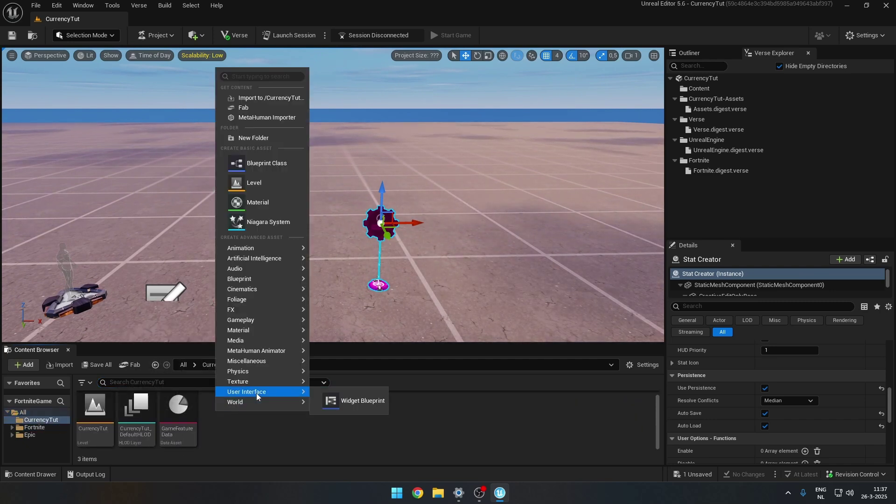
pyautogui.click(346, 400)
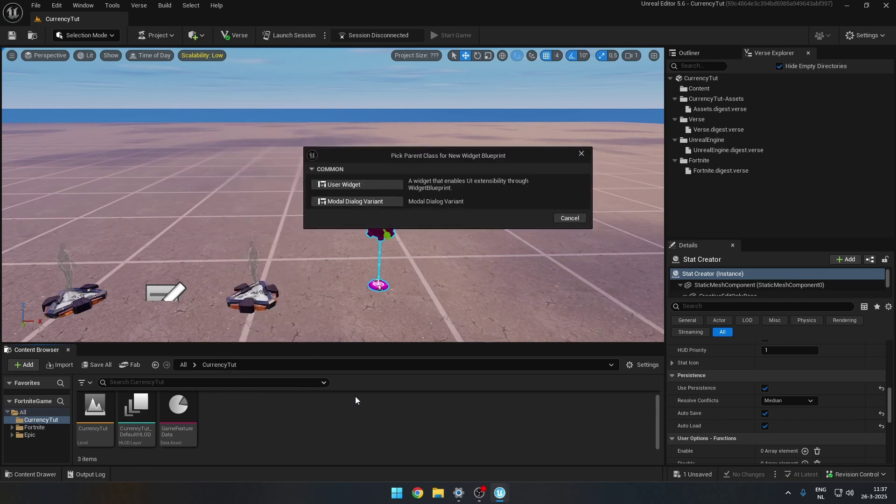
pyautogui.click(348, 185)
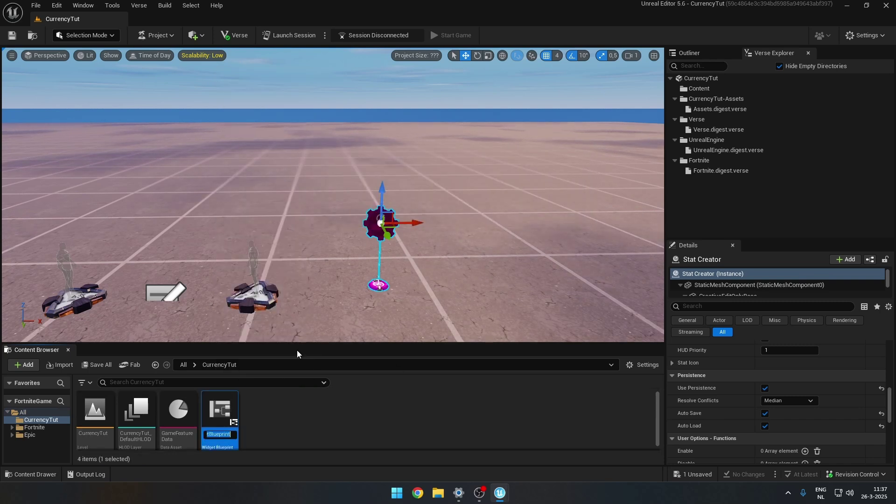
pyautogui.write('Coins')
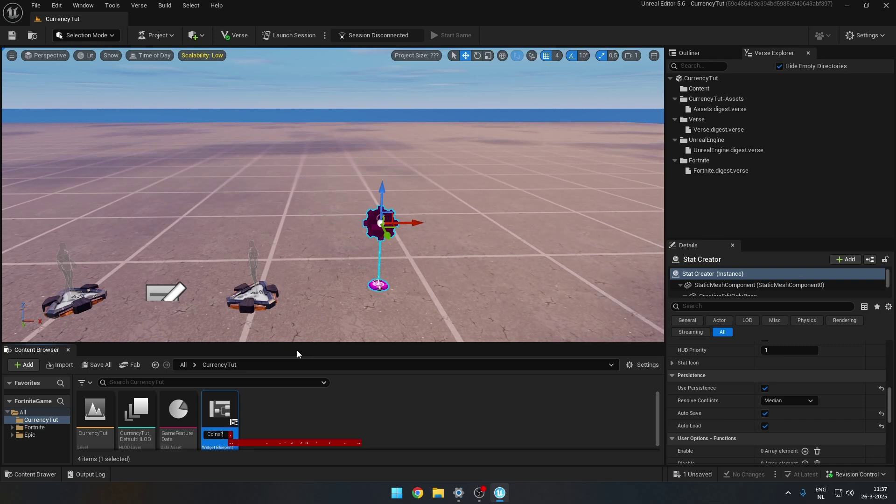
pyautogui.write(' Blueprint')
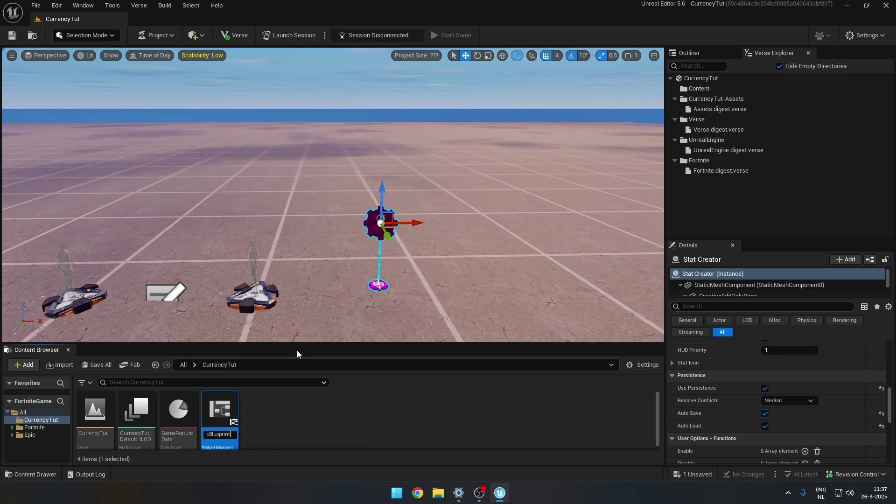
pyautogui.press('Return')
pyautogui.doubleClick(95, 417)
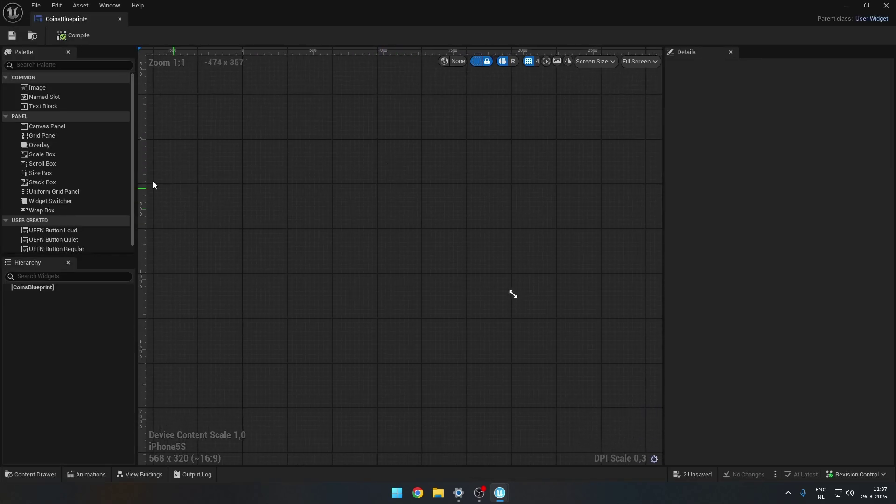
# Add a Canvas Panel to the Coins Blueprint designer and nest an Overlay inside it
pyautogui.moveTo(47, 126); pyautogui.dragTo(385, 271)
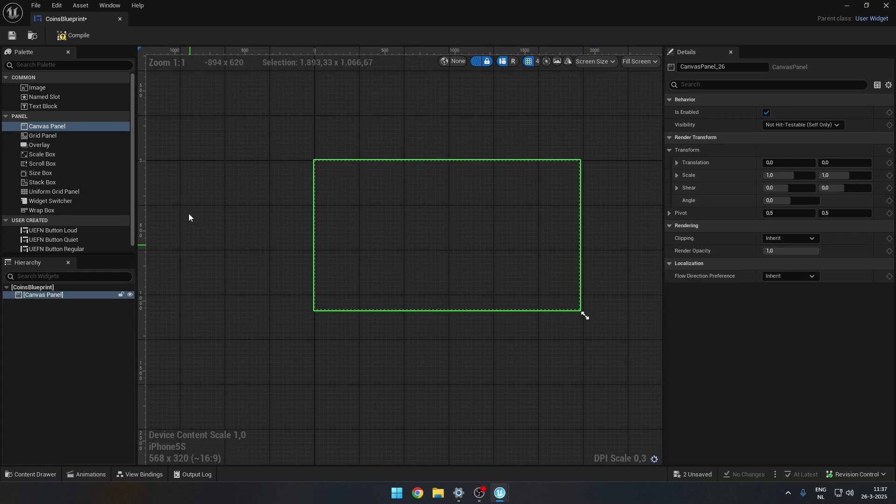
pyautogui.scroll(2, 330, 196)
pyautogui.moveTo(318, 201)
pyautogui.mouseDown(button='right')
pyautogui.moveTo(315, 208)
pyautogui.moveTo(330, 206)
pyautogui.mouseUp(button='right')
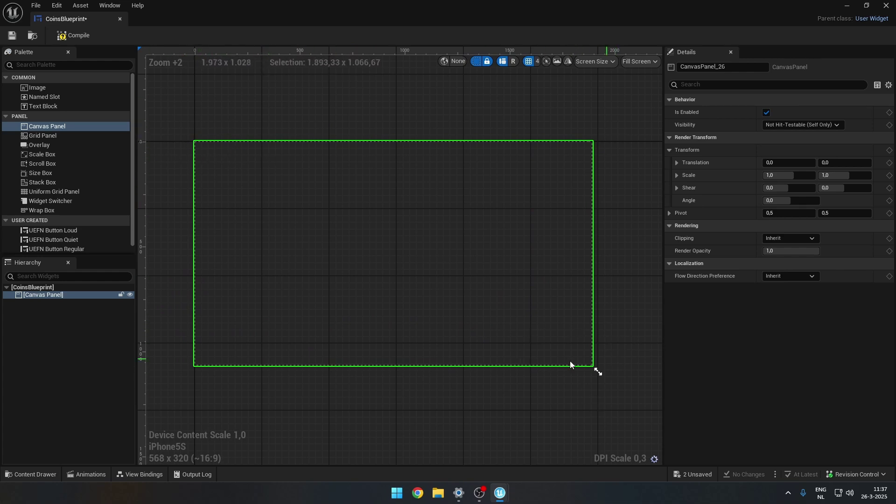
pyautogui.moveTo(495, 277); pyautogui.dragTo(472, 268, button='right')
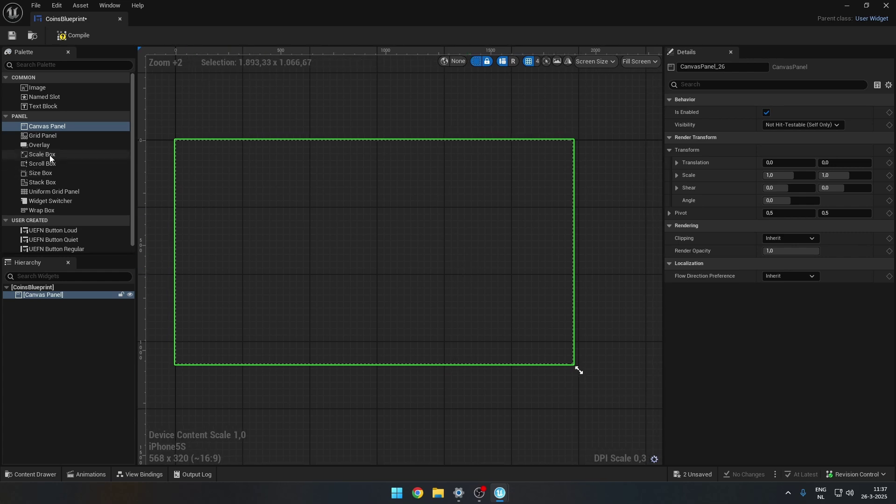
pyautogui.moveTo(46, 143); pyautogui.dragTo(45, 303)
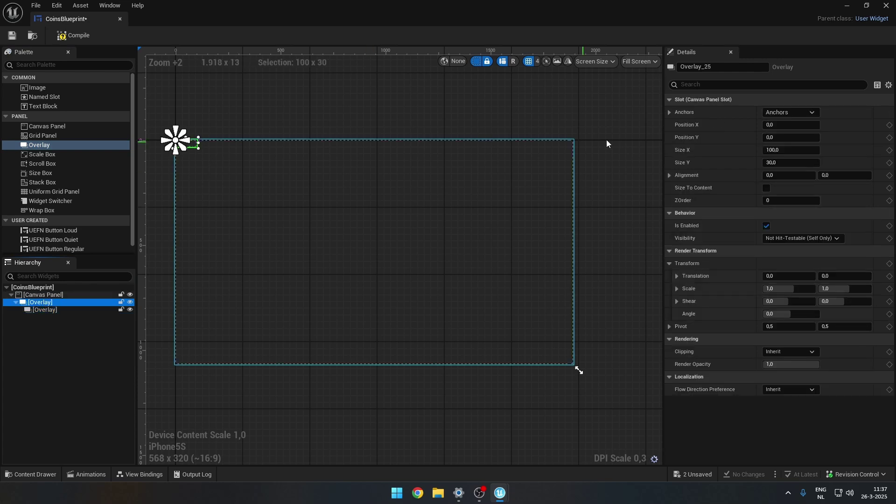
# Anchor the Overlay to the top-right corner and set its position to 0
pyautogui.moveTo(494, 162); pyautogui.dragTo(511, 157, button='right')
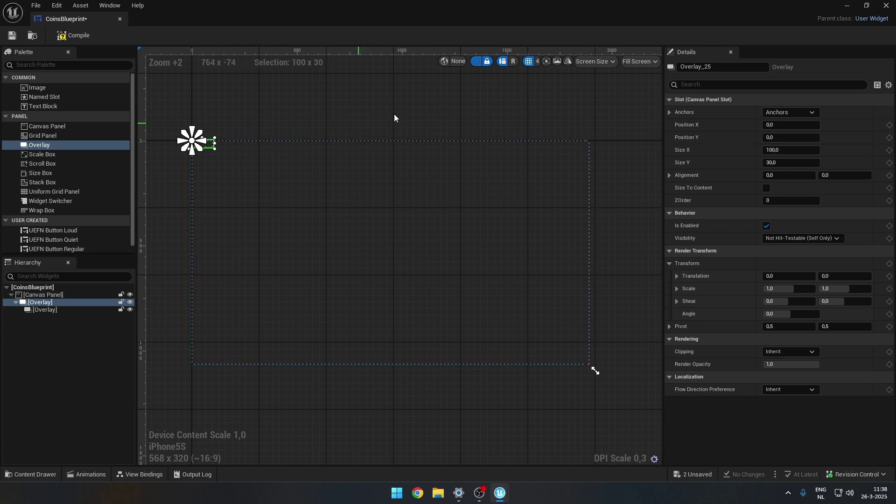
pyautogui.click(776, 112)
pyautogui.click(853, 131)
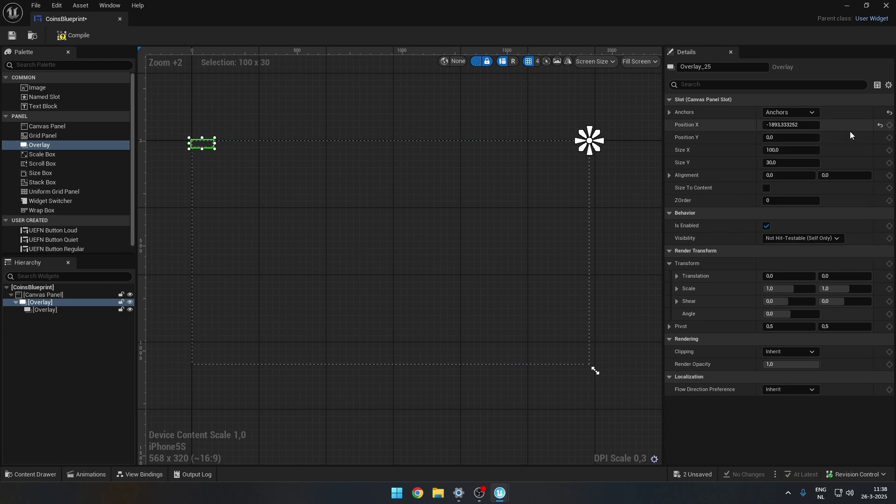
pyautogui.click(788, 126)
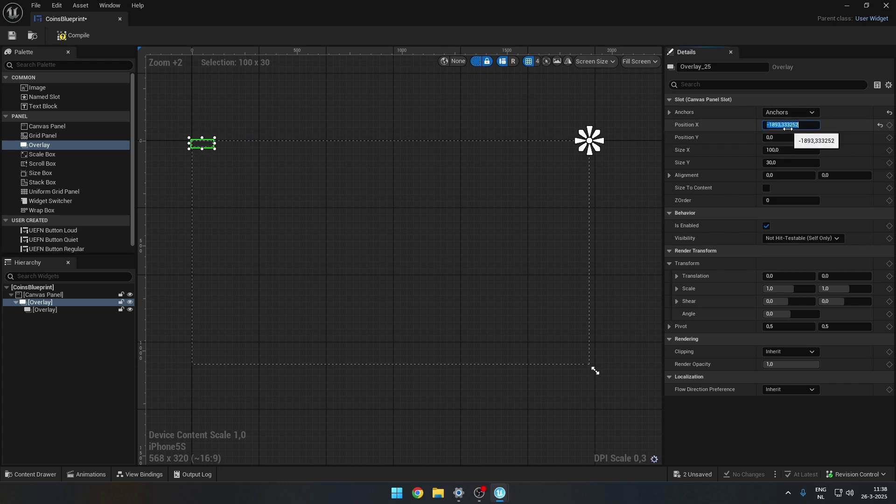
pyautogui.write('0')
pyautogui.press('Tab')
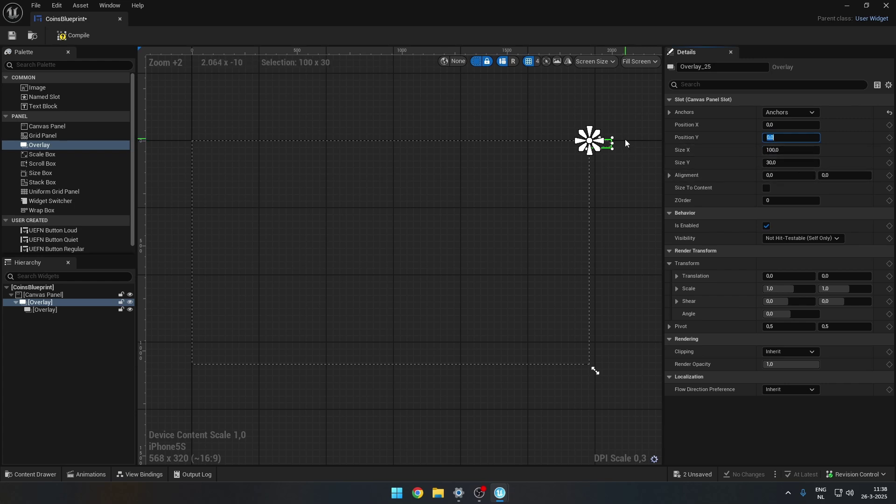
pyautogui.scroll(4, 598, 145)
pyautogui.moveTo(789, 176); pyautogui.dragTo(786, 176)
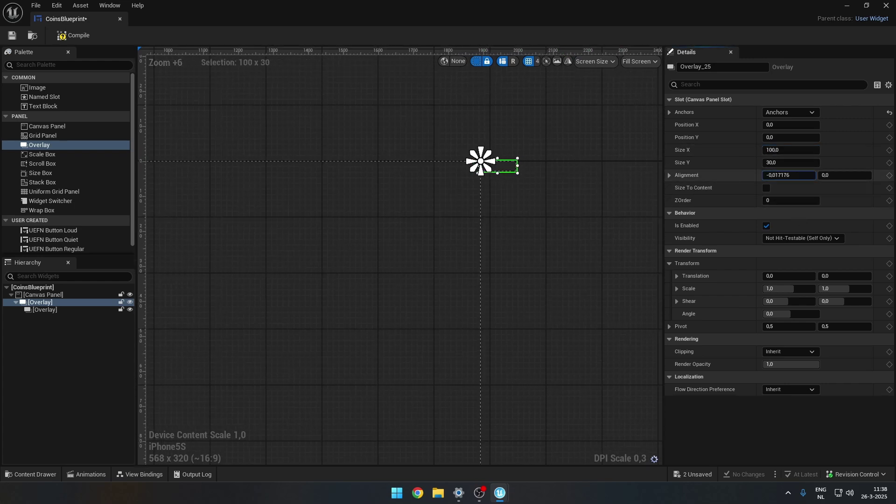
pyautogui.hotkey('ctrl', 'z')
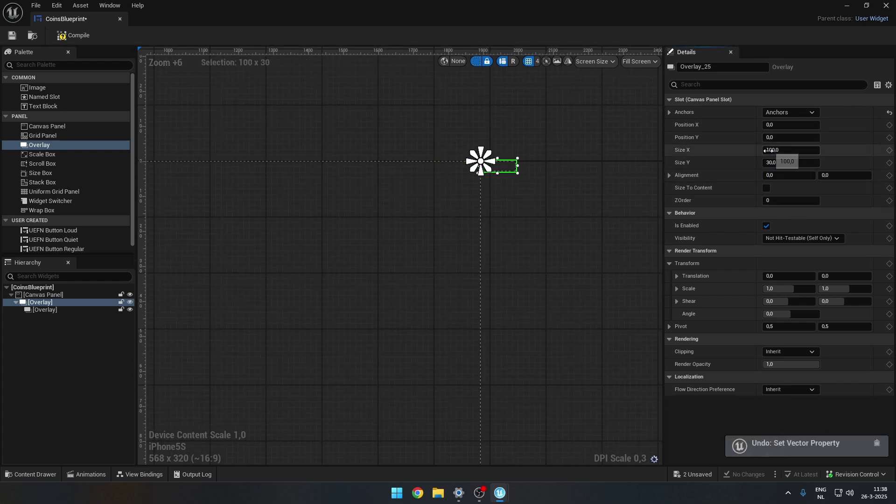
# Resize the Overlay to about 250 × 73.8 and set its alignment to about 1.45, -2.01
pyautogui.moveTo(563, 173); pyautogui.dragTo(569, 188)
pyautogui.scroll(-2, 542, 163)
pyautogui.scroll(-4, 480, 421)
pyautogui.scroll(4, 492, 364)
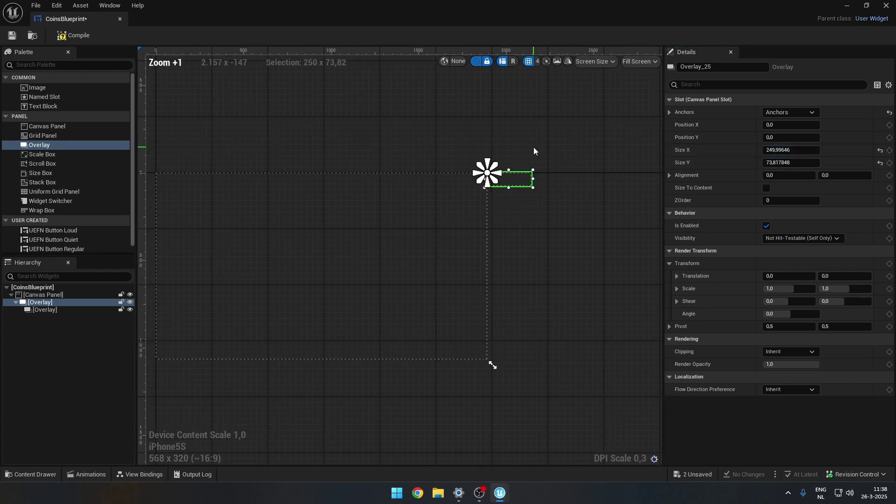
pyautogui.moveTo(789, 175)
pyautogui.mouseDown()
pyautogui.moveTo(829, 176)
pyautogui.moveTo(794, 175)
pyautogui.mouseUp()
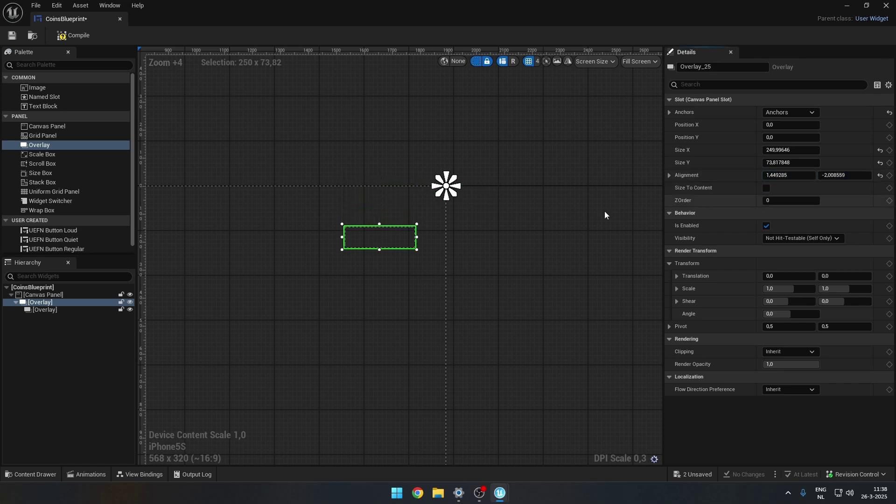
pyautogui.click(604, 211)
pyautogui.moveTo(449, 219); pyautogui.dragTo(518, 203, button='right')
pyautogui.click(471, 216)
pyautogui.scroll(-4, 482, 252)
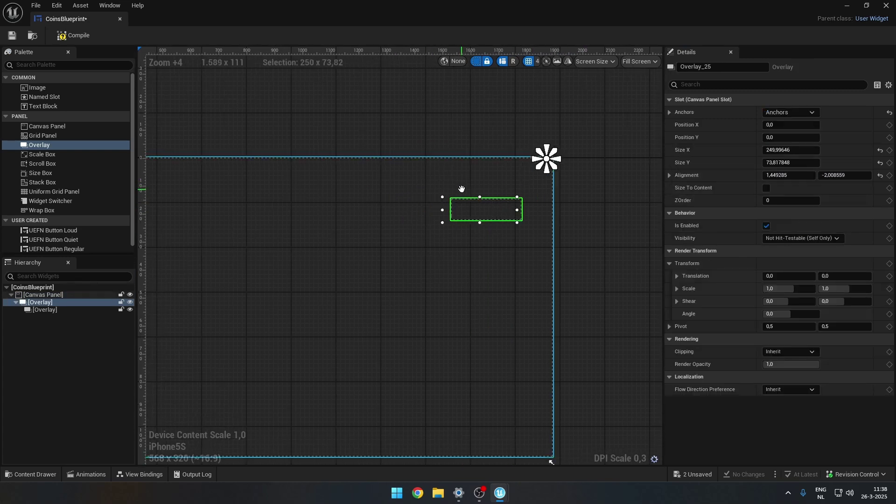
pyautogui.scroll(2, 535, 195)
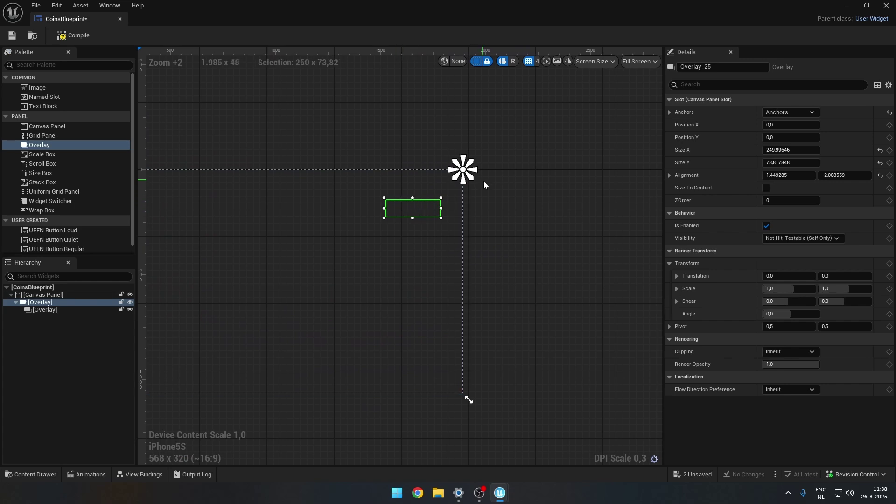
pyautogui.moveTo(485, 200); pyautogui.dragTo(500, 217, button='right')
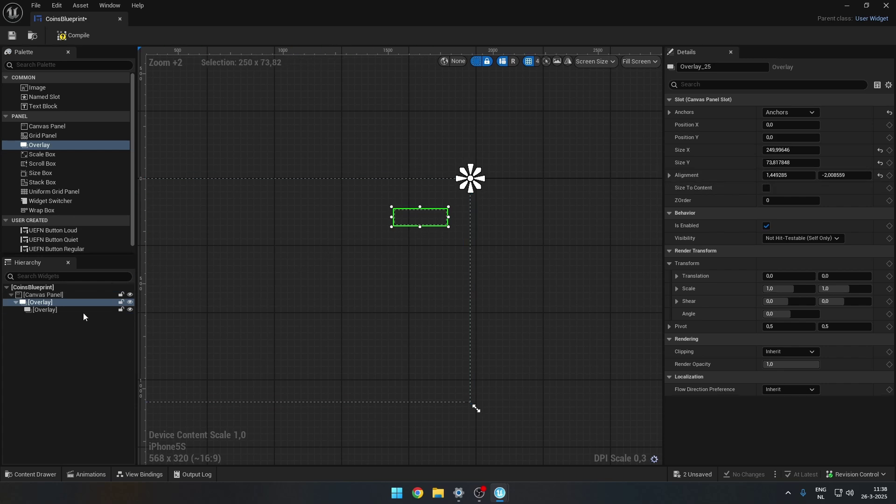
# Set the inner Overlay's horizontal and vertical alignment to Fill
pyautogui.click(47, 309)
pyautogui.click(816, 125)
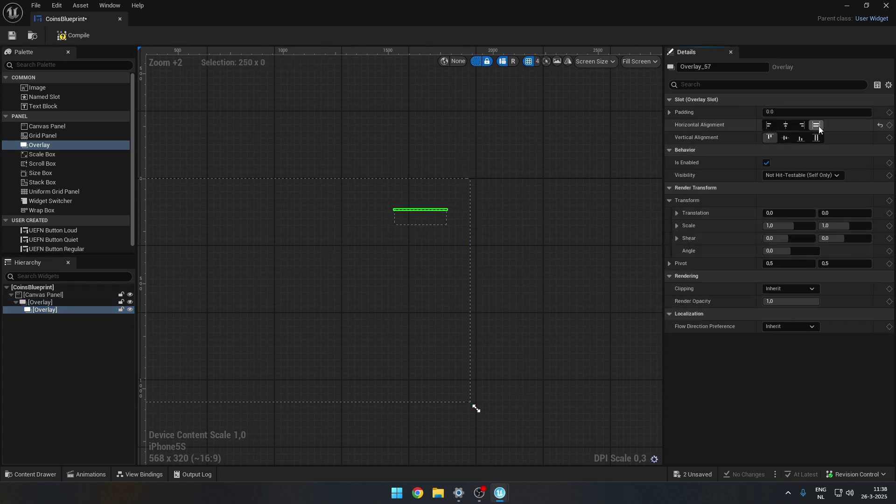
pyautogui.click(816, 137)
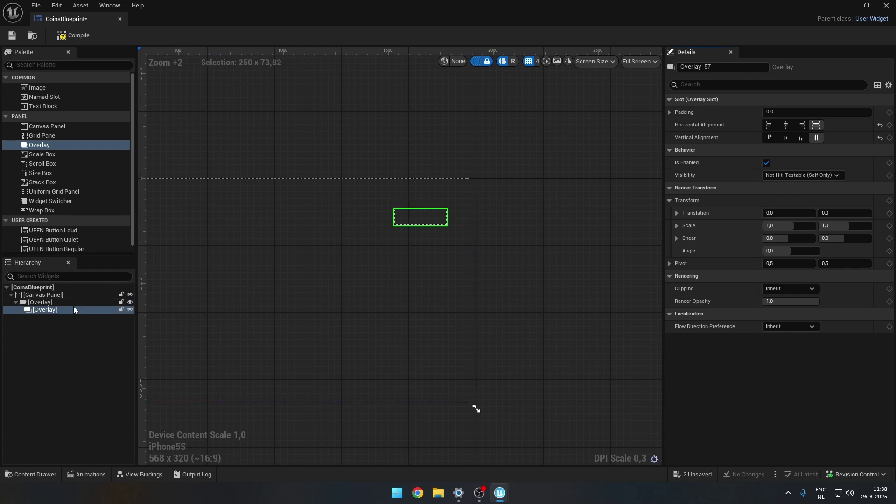
pyautogui.scroll(7, 421, 234)
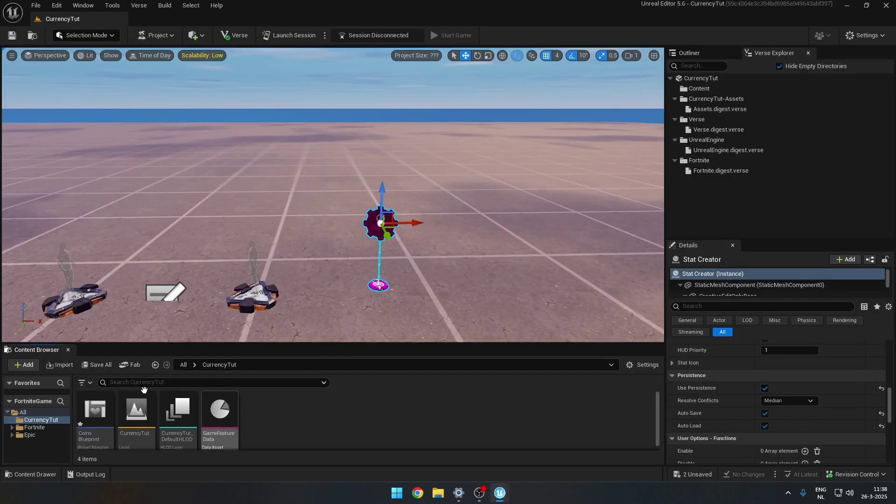
# Import the CurrencyCut image from the Desktop into the CurrencyTut folder as a texture
pyautogui.click(58, 365)
pyautogui.click(38, 111)
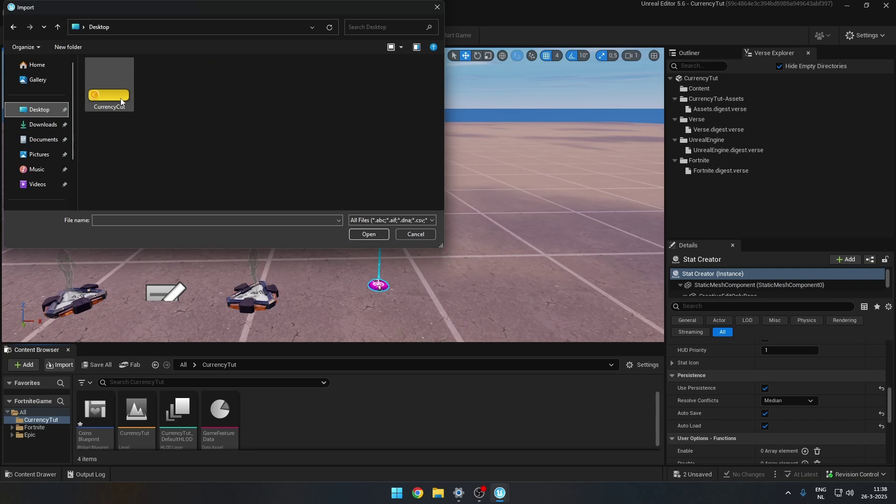
pyautogui.doubleClick(120, 96)
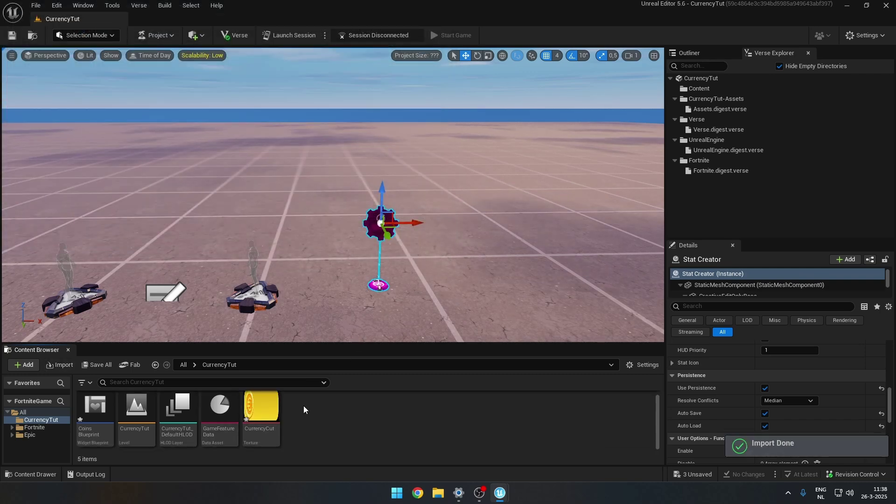
pyautogui.rightClick(265, 410)
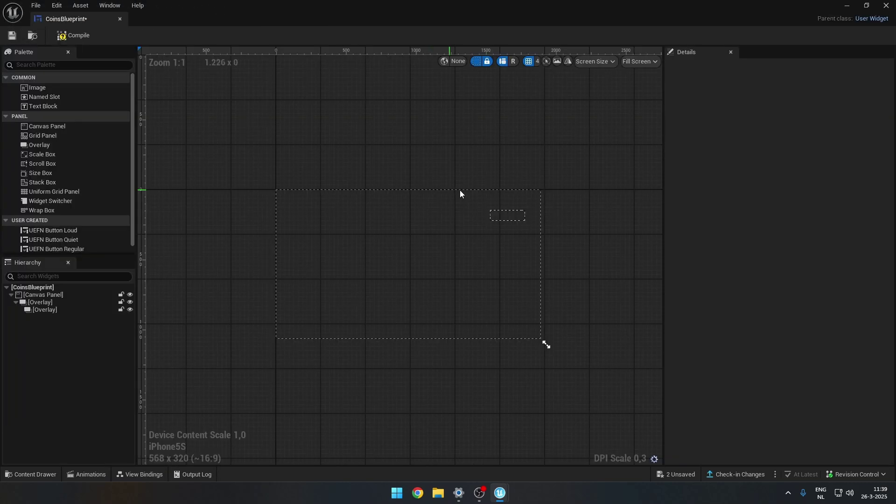
# Add an Image inside the inner Overlay and set its Brush Image to CurrencyCut
pyautogui.scroll(4, 502, 214)
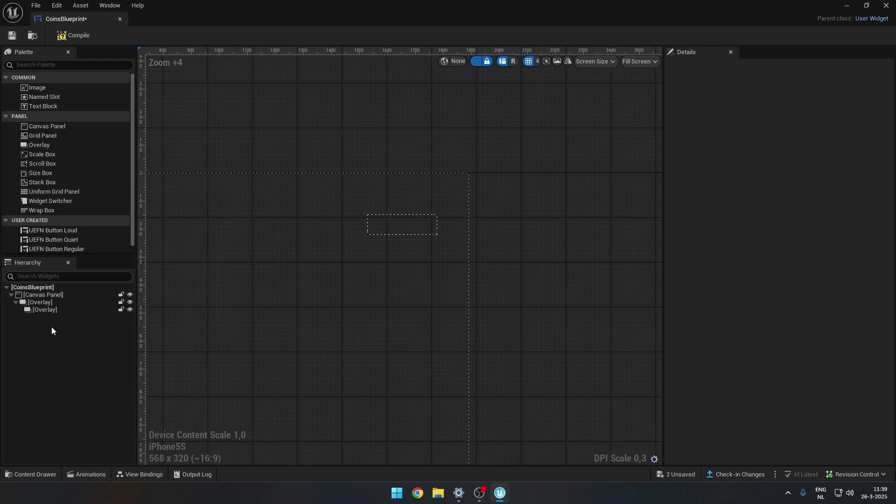
pyautogui.click(51, 310)
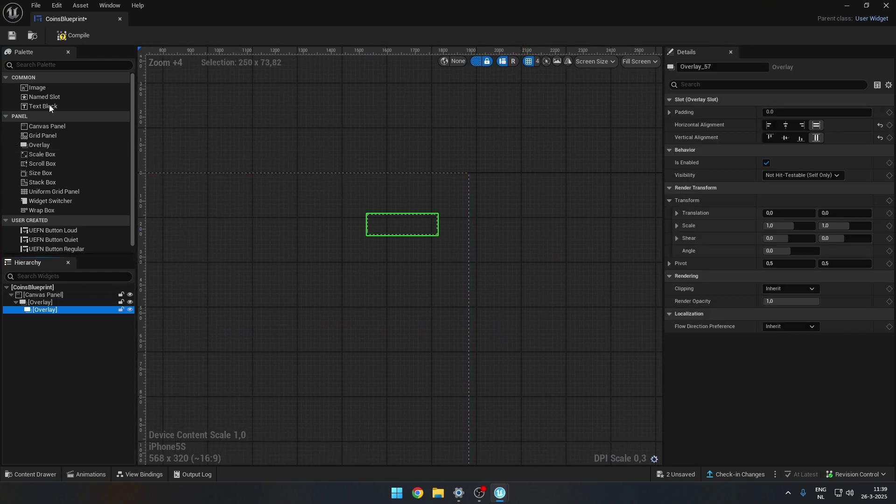
pyautogui.moveTo(43, 86); pyautogui.dragTo(42, 309)
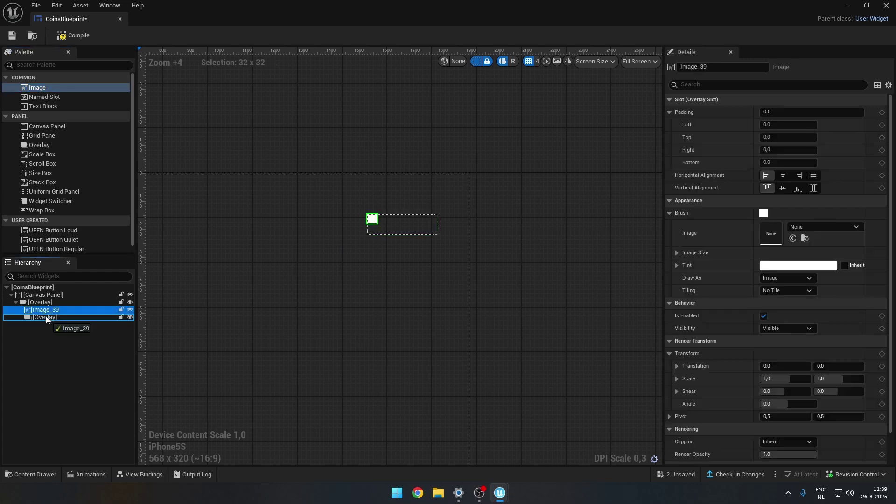
pyautogui.click(816, 228)
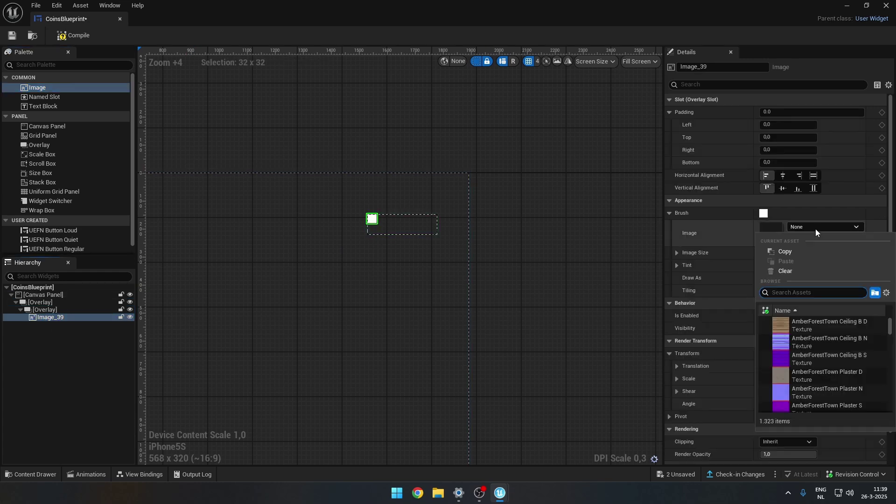
pyautogui.write('curre')
pyautogui.click(800, 325)
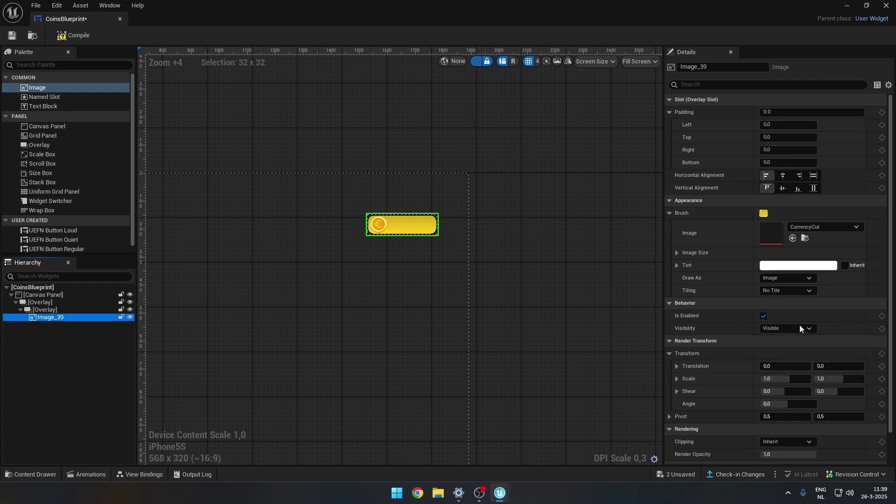
# Drag a Scale Box from the Palette into the inner Overlay
pyautogui.scroll(3, 430, 196)
pyautogui.click(510, 214)
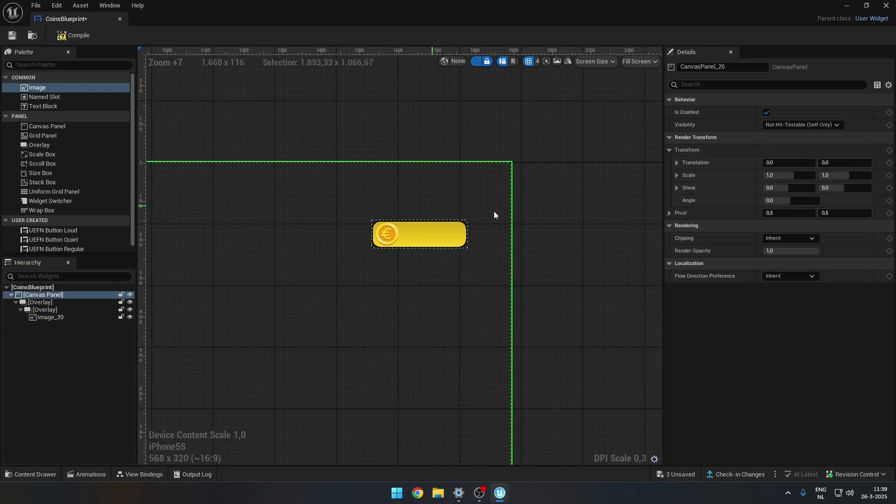
pyautogui.scroll(-7, 494, 211)
pyautogui.scroll(5, 565, 341)
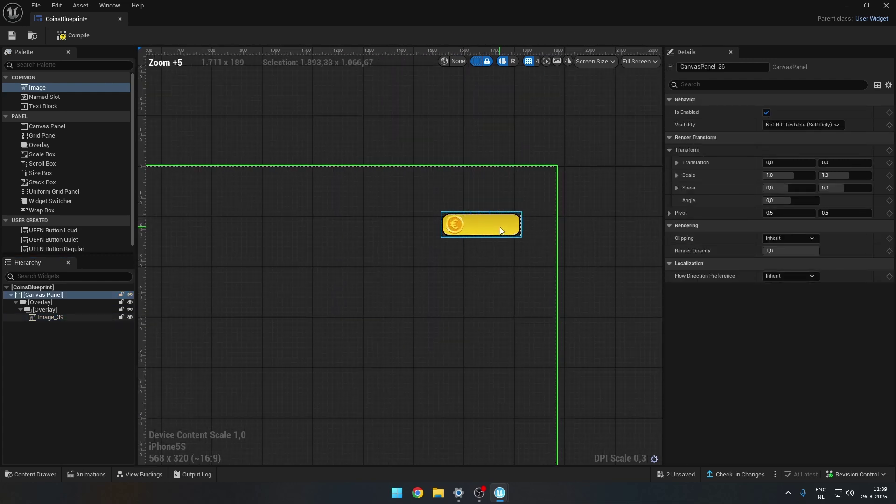
pyautogui.scroll(10, 500, 227)
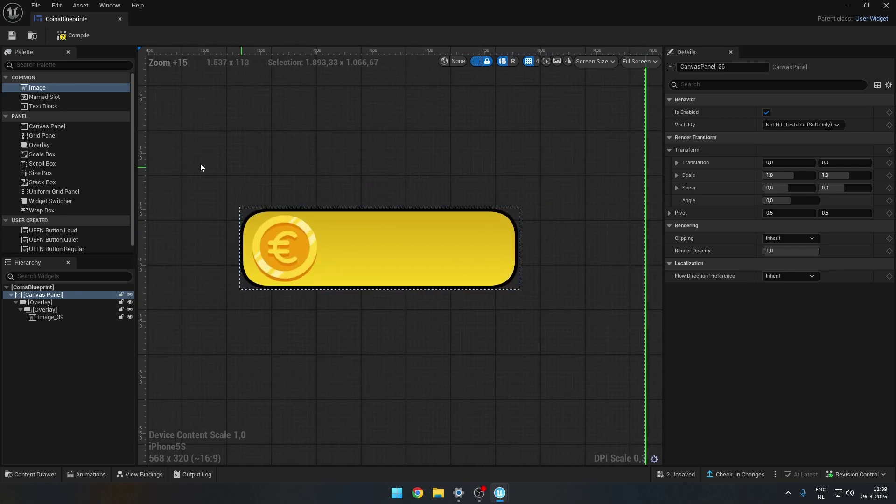
pyautogui.moveTo(46, 155); pyautogui.dragTo(57, 309)
# Place the Scale Box in the inner Overlay with Fill horizontal and vertical alignment
pyautogui.click(55, 326)
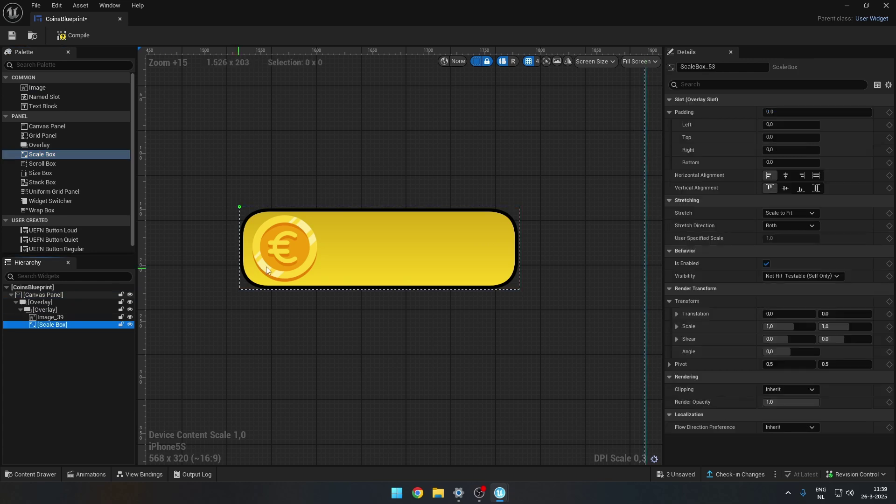
pyautogui.click(817, 176)
pyautogui.click(817, 188)
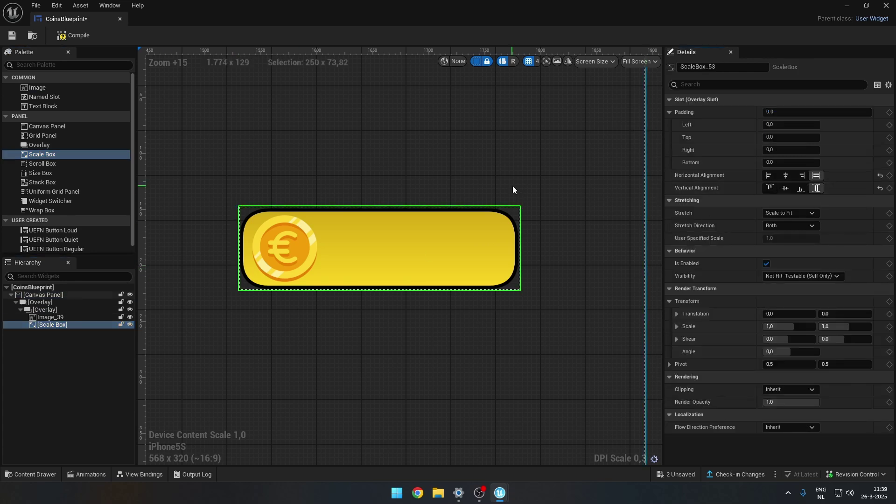
# Set the Scale Box's left padding to 90
pyautogui.click(788, 124)
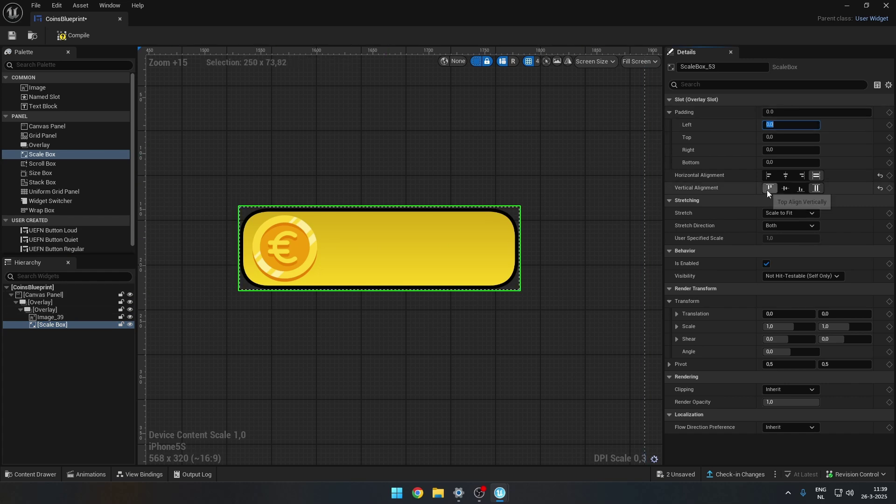
pyautogui.write('50')
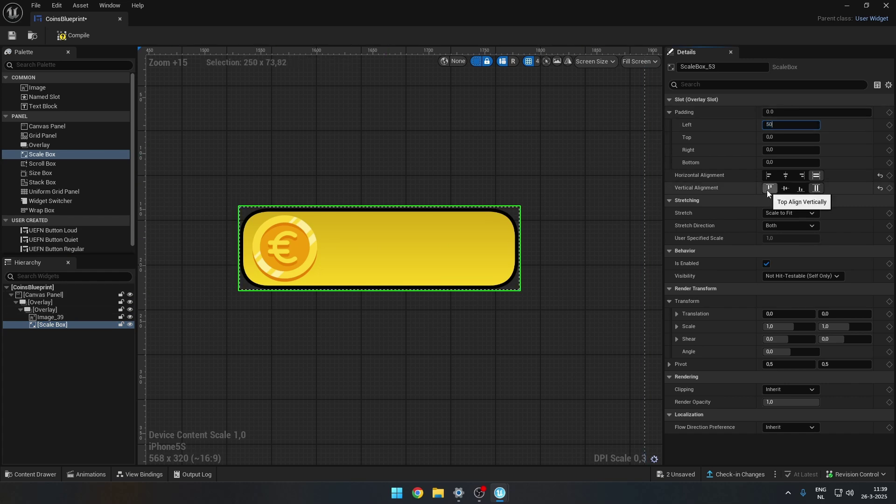
pyautogui.press('Return')
pyautogui.write('100')
pyautogui.press('Return')
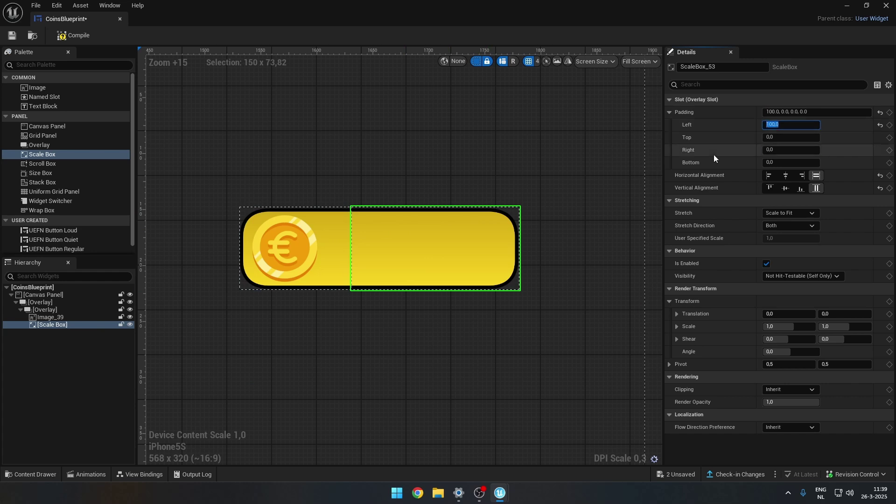
pyautogui.press('BackSpace')
pyautogui.press('BackSpace')
pyautogui.press('BackSpace')
pyautogui.press('BackSpace')
pyautogui.press('BackSpace')
pyautogui.write('90')
pyautogui.press('Return')
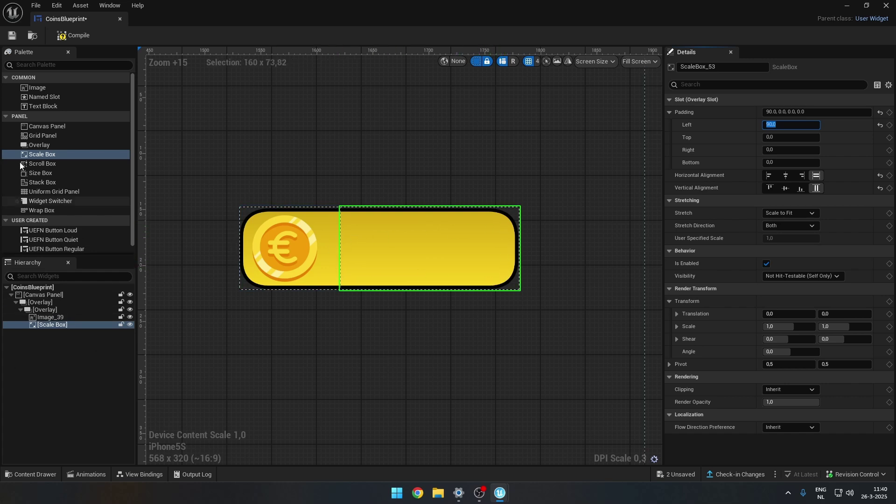
# Add a Text Block from the Palette inside the Scale Box
pyautogui.click(52, 106)
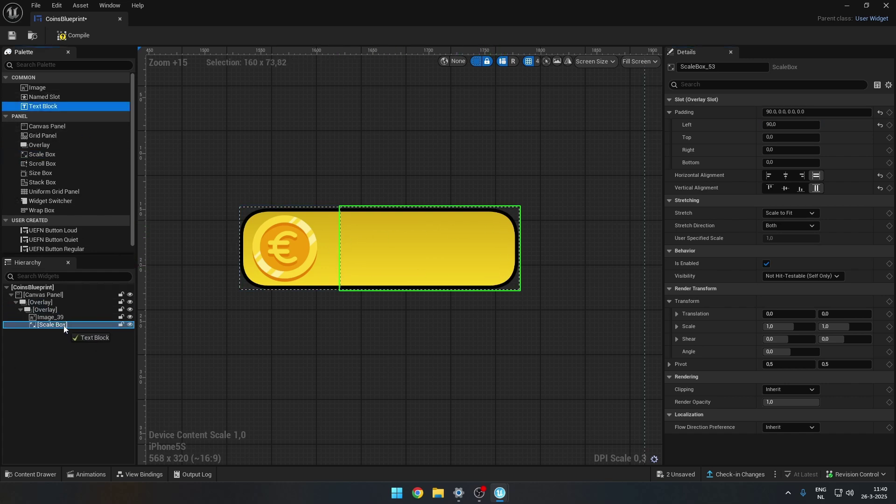
pyautogui.moveTo(64, 328); pyautogui.dragTo(64, 329)
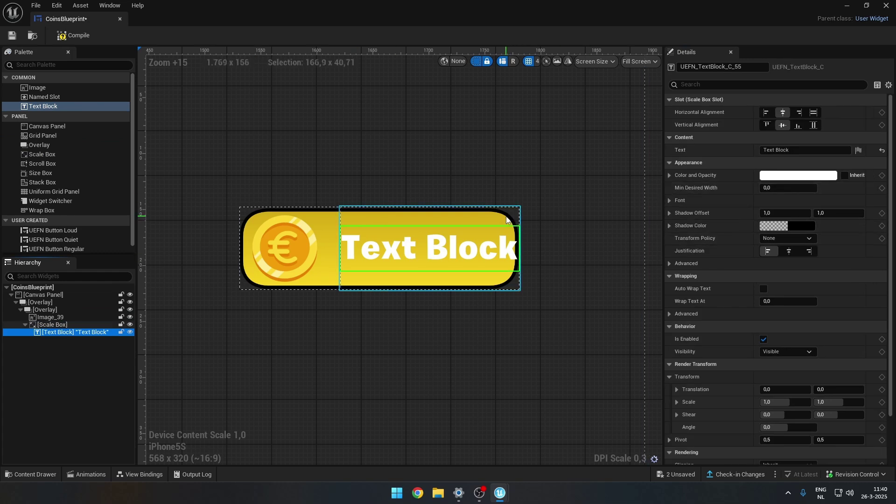
pyautogui.click(508, 219)
# Set the Scale Box padding to top 10, right 20 and bottom 10
pyautogui.click(774, 126)
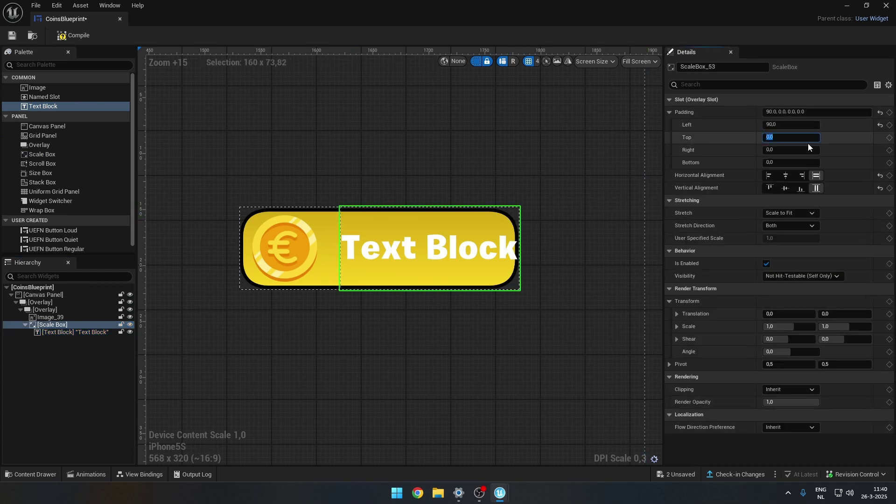
pyautogui.write('50')
pyautogui.press('Return')
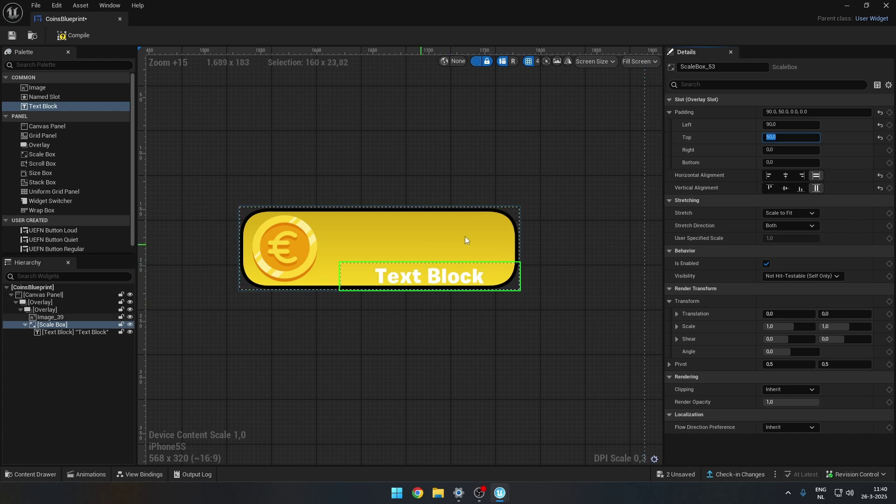
pyautogui.write('10')
pyautogui.press('Return')
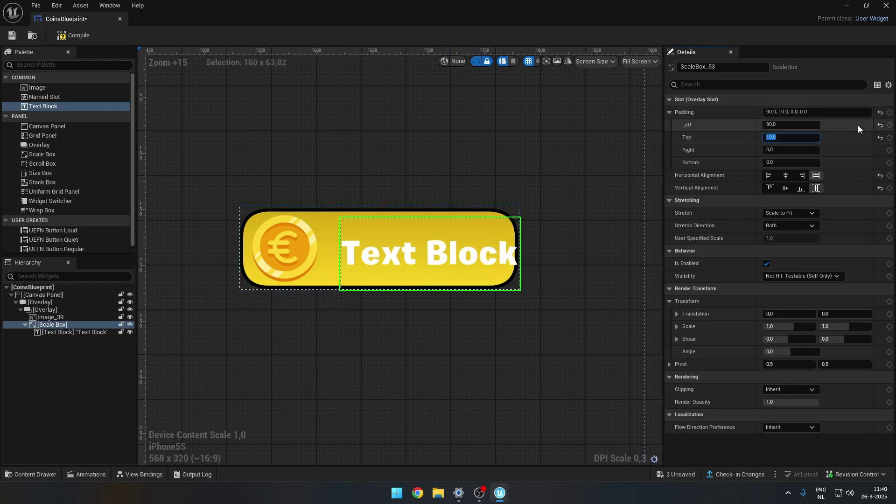
pyautogui.press('Tab')
pyautogui.write('20')
pyautogui.press('Return')
pyautogui.press('Tab')
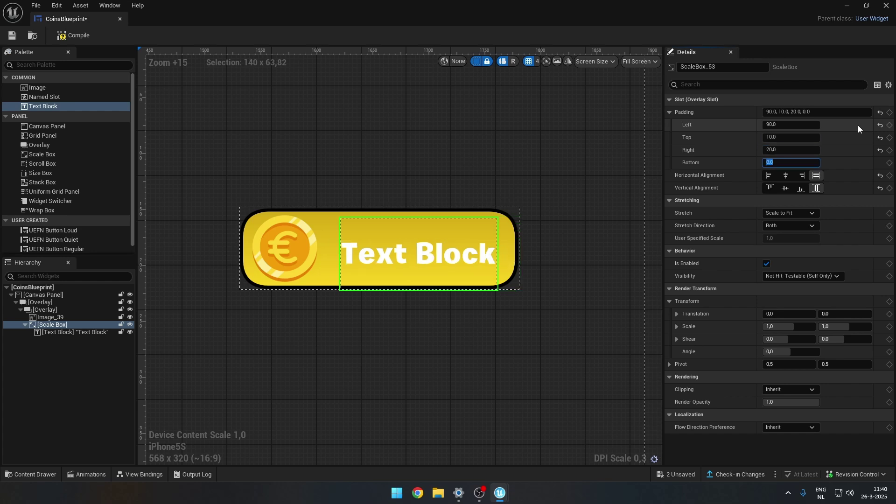
pyautogui.write('10')
pyautogui.press('Return')
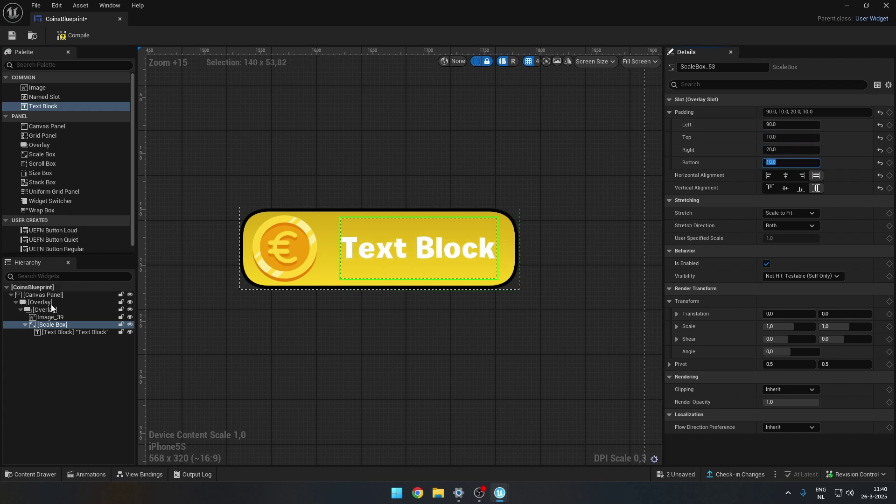
pyautogui.click(75, 332)
# Change the Text Block's text to 201
pyautogui.click(792, 150)
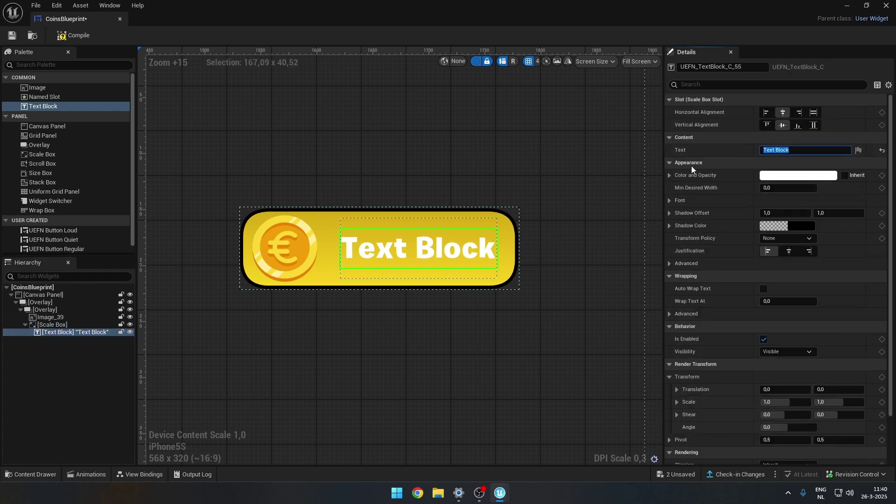
pyautogui.write('5010202')
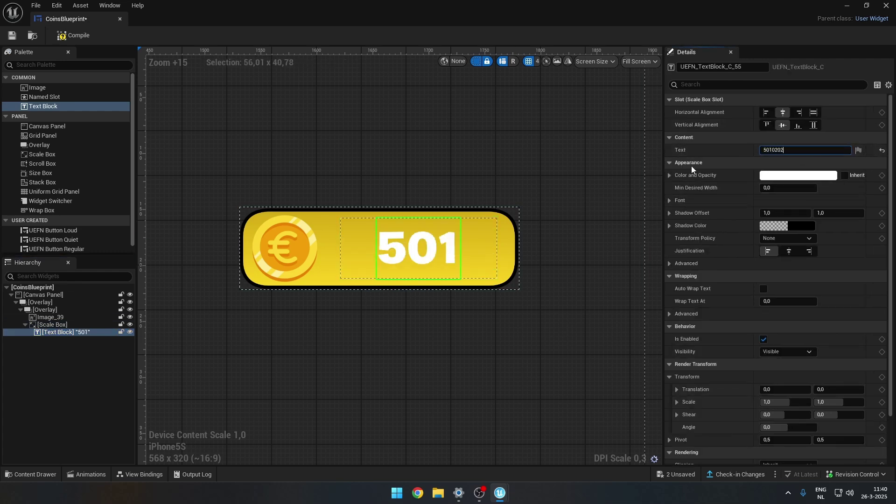
pyautogui.write('0020200202')
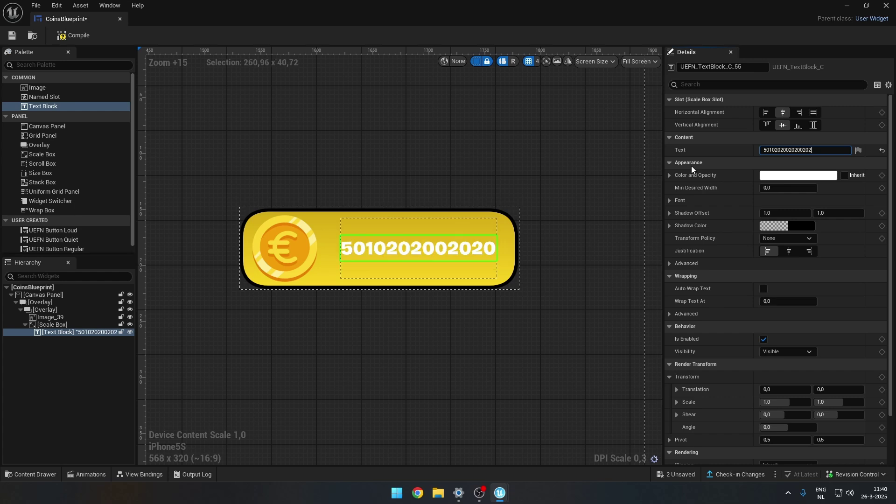
pyautogui.hotkey('ctrl', 'a')
pyautogui.write('201')
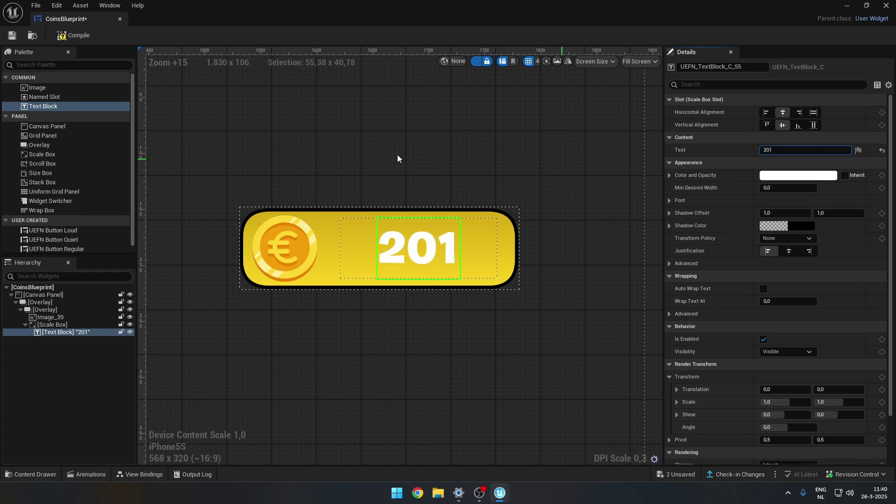
pyautogui.scroll(-4, 398, 158)
pyautogui.scroll(5, 367, 202)
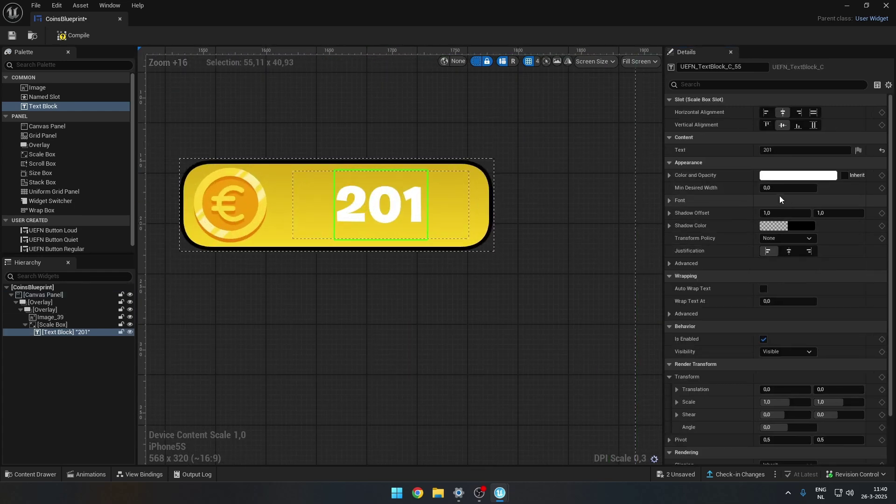
# Give the 201 text an outline size of 2 in its font settings
pyautogui.click(669, 200)
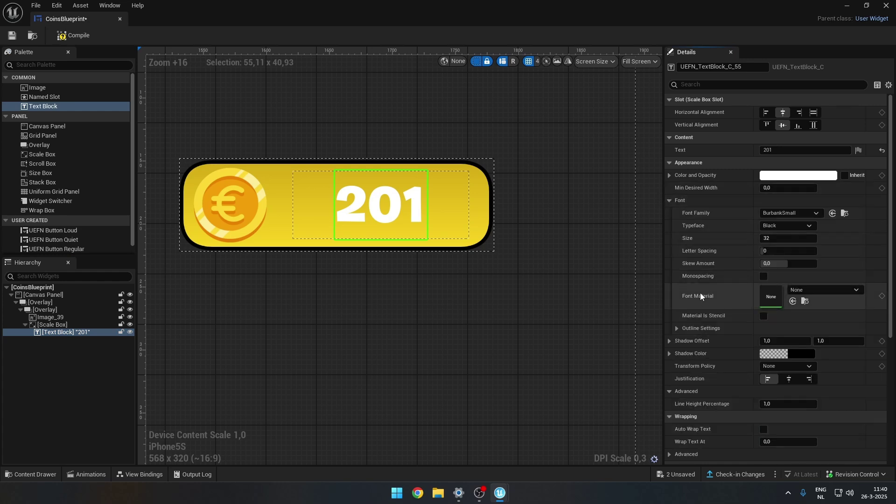
pyautogui.click(677, 329)
pyautogui.scroll(-2, 724, 289)
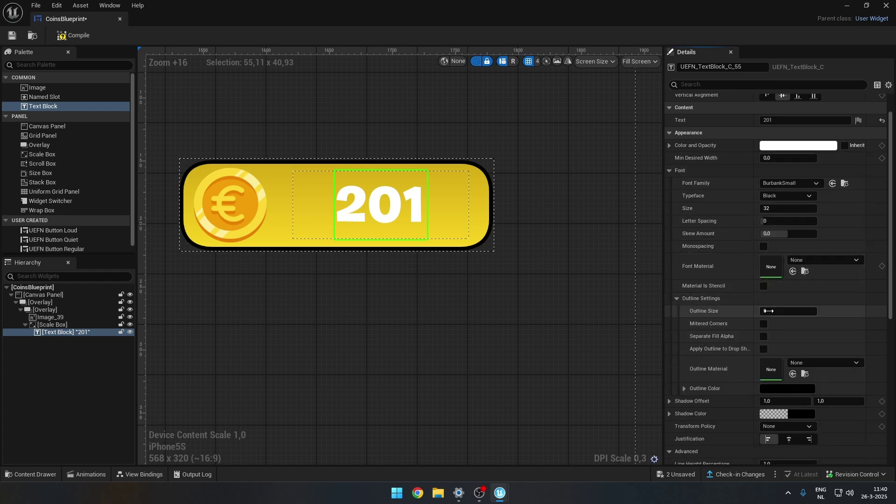
pyautogui.press('Return')
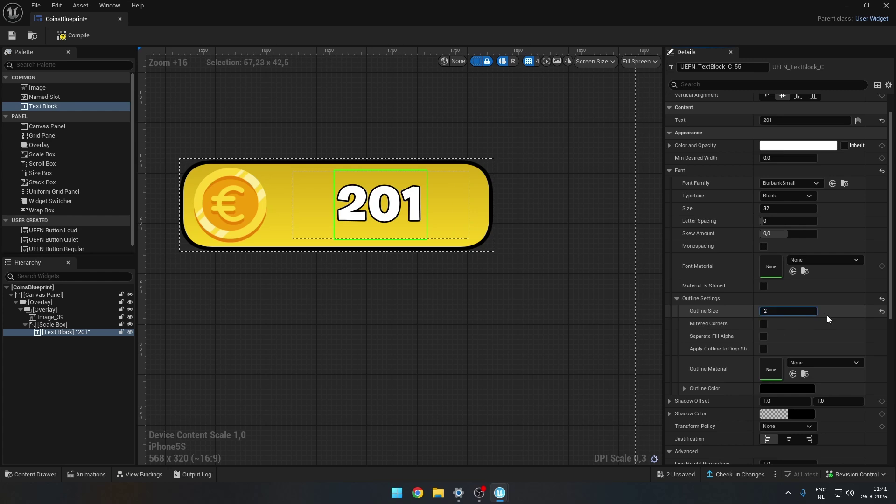
pyautogui.press('Return')
# Select the Scale Box holding the 201 text in the designer
pyautogui.click(503, 216)
pyautogui.scroll(-3, 520, 218)
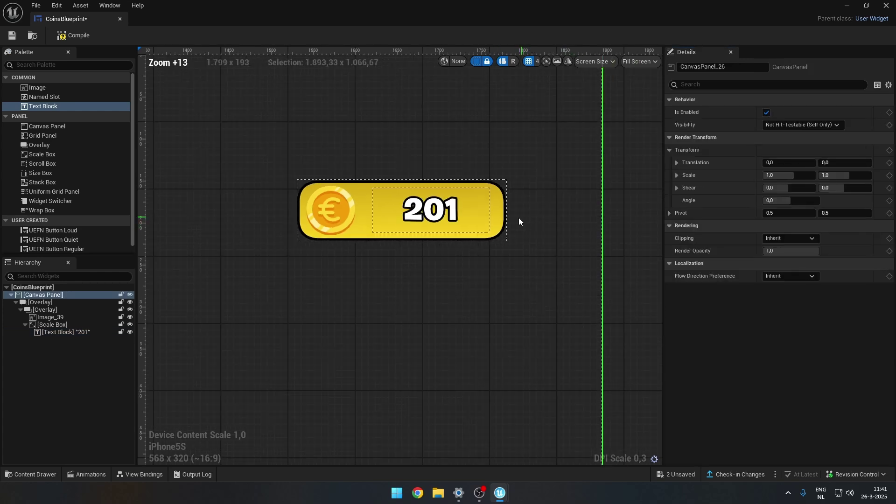
pyautogui.click(432, 210)
pyautogui.scroll(2, 481, 219)
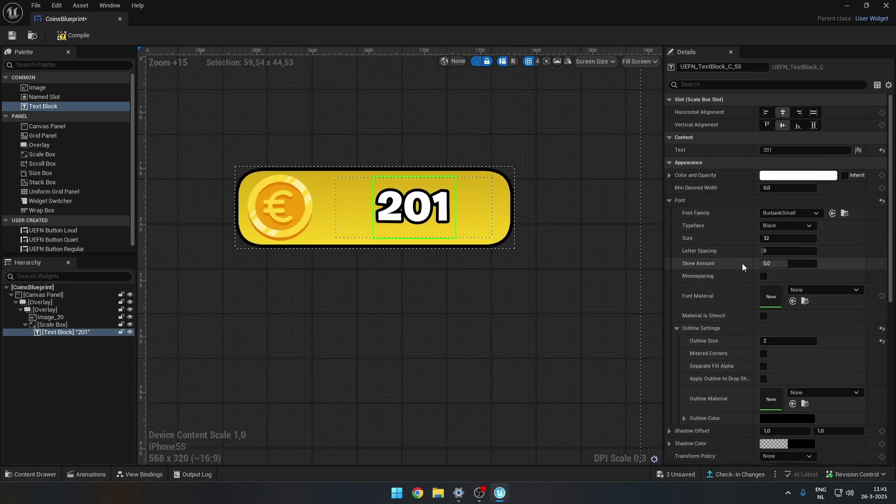
pyautogui.scroll(-4, 560, 201)
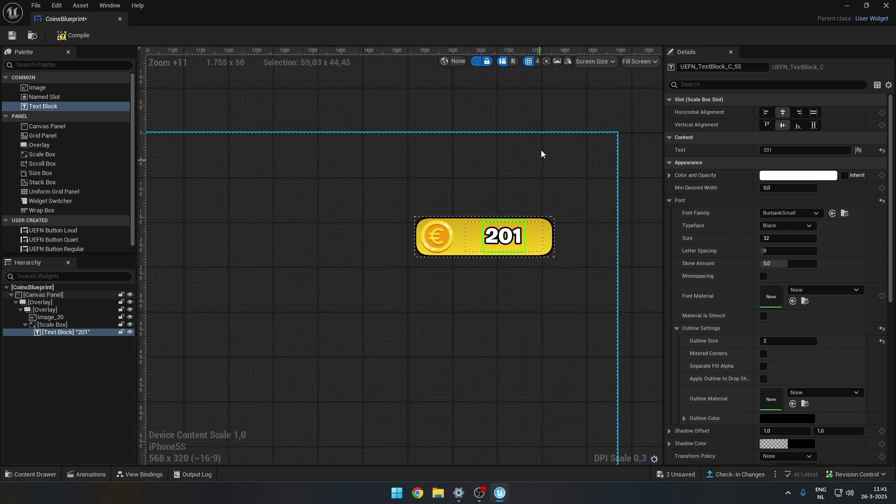
pyautogui.click(530, 222)
pyautogui.click(490, 236)
pyautogui.scroll(4, 494, 234)
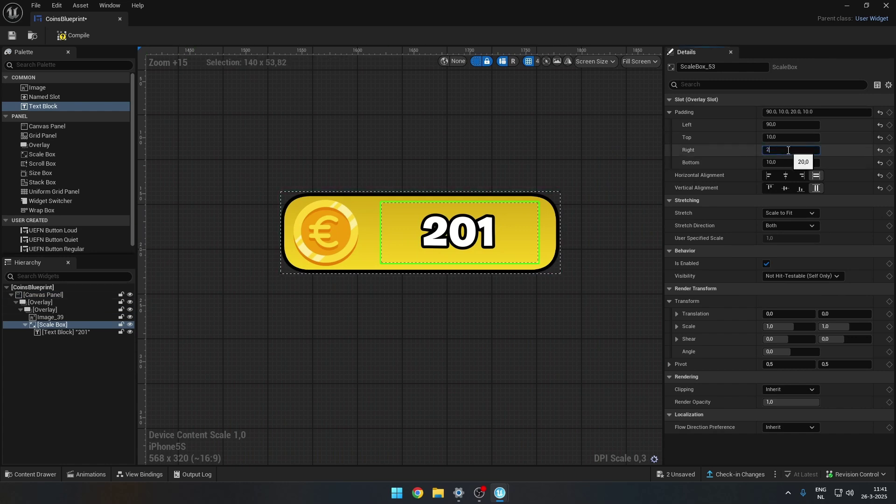
# Set the Scale Box's right padding to 25 and select the Canvas Panel
pyautogui.write('25')
pyautogui.press('Return')
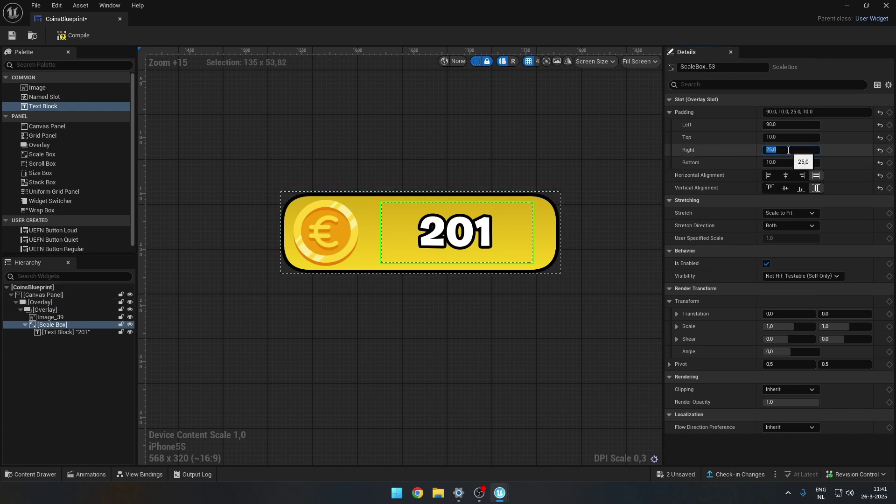
pyautogui.click(454, 124)
# Save and compile the CoinsBlueprint widget
pyautogui.scroll(-5, 455, 124)
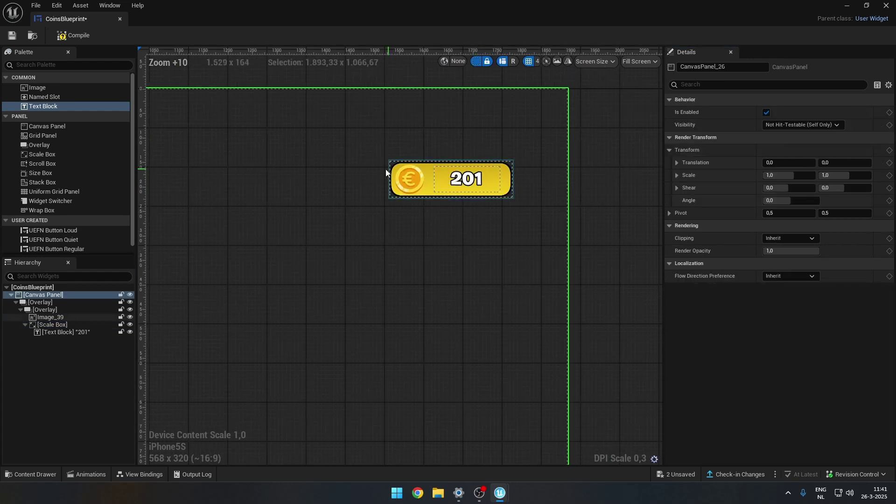
pyautogui.scroll(-5, 386, 172)
pyautogui.moveTo(386, 172); pyautogui.dragTo(432, 174, button='right')
pyautogui.scroll(5, 402, 183)
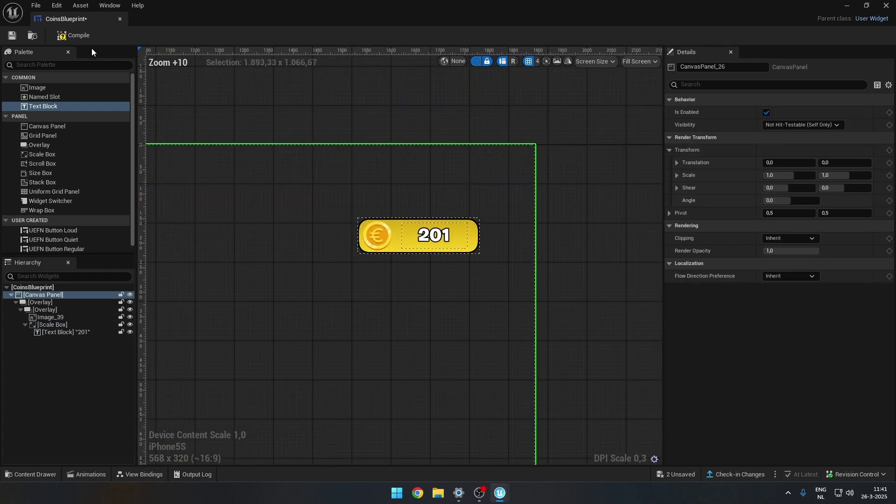
pyautogui.hotkey('ctrl', 's')
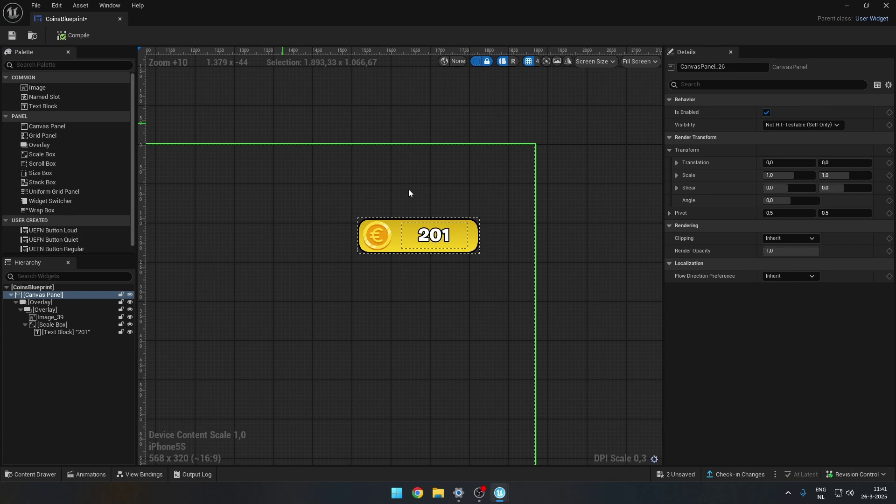
pyautogui.moveTo(381, 175); pyautogui.dragTo(399, 164, button='right')
# Back in the level editor, set the COINS Stat Creator's User Widget to CoinsBlueprint
pyautogui.hotkey('alt', 'Tab')
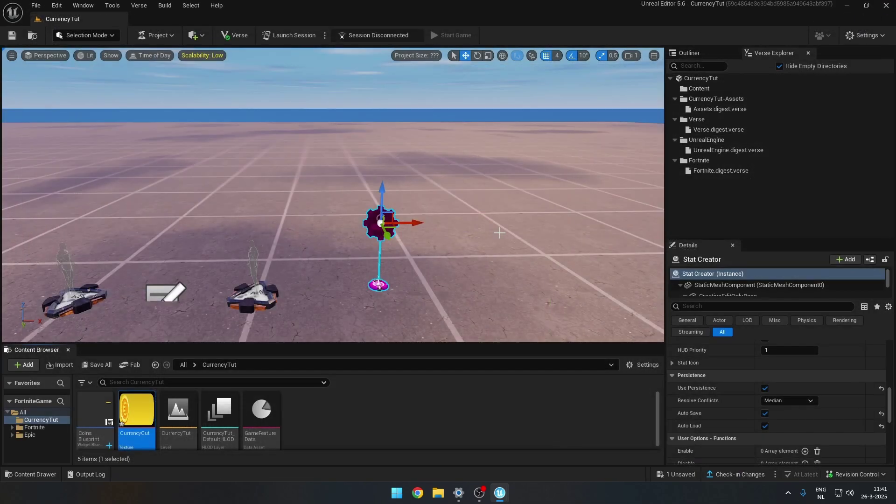
pyautogui.moveTo(327, 210); pyautogui.dragTo(309, 220, button='right')
pyautogui.scroll(4, 827, 411)
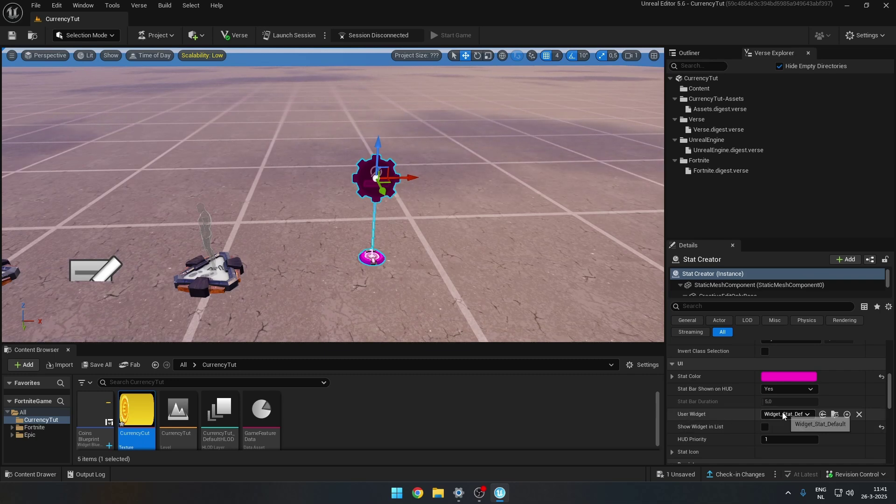
pyautogui.click(787, 414)
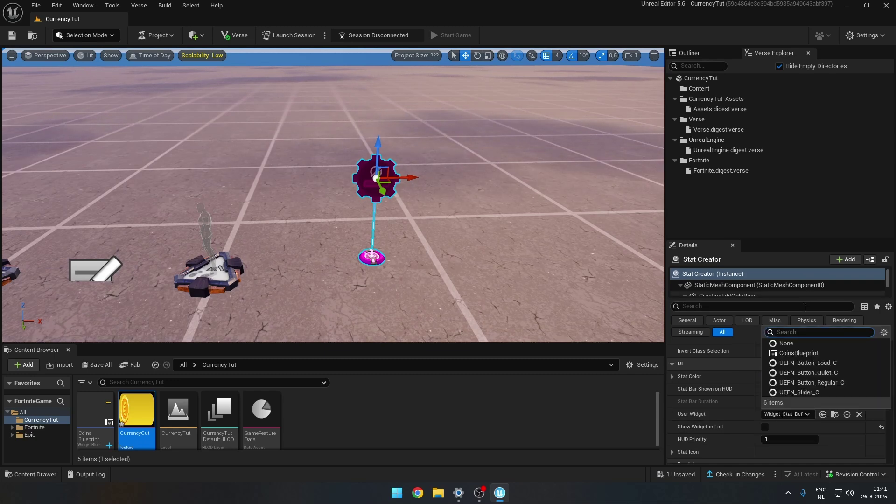
pyautogui.click(800, 354)
pyautogui.moveTo(513, 263); pyautogui.dragTo(511, 229, button='right')
pyautogui.click(313, 130)
pyautogui.moveTo(312, 130); pyautogui.dragTo(339, 172, button='right')
# In Verse Explorer, add a new Verse file to the CurrencyTut project
pyautogui.click(138, 6)
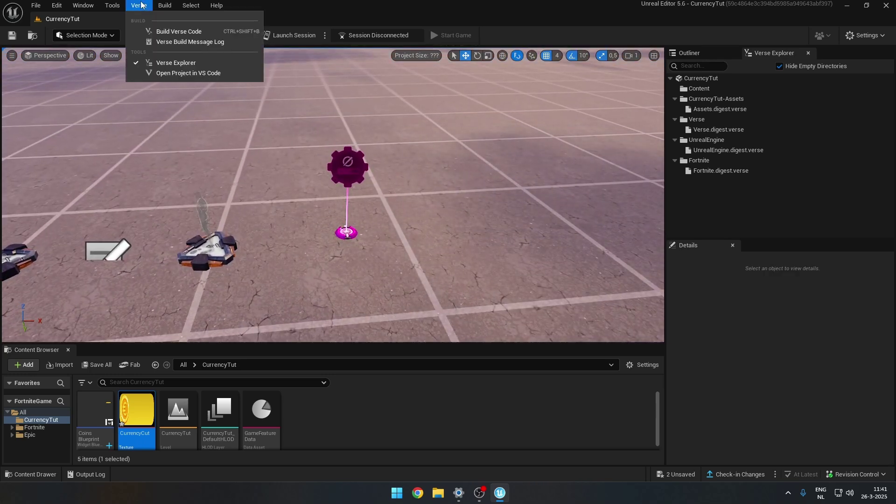
pyautogui.click(176, 62)
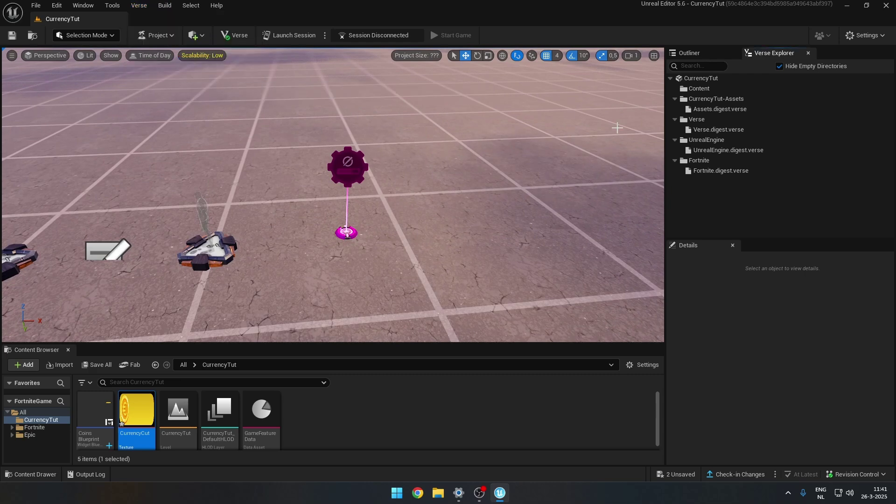
pyautogui.rightClick(710, 81)
pyautogui.click(748, 99)
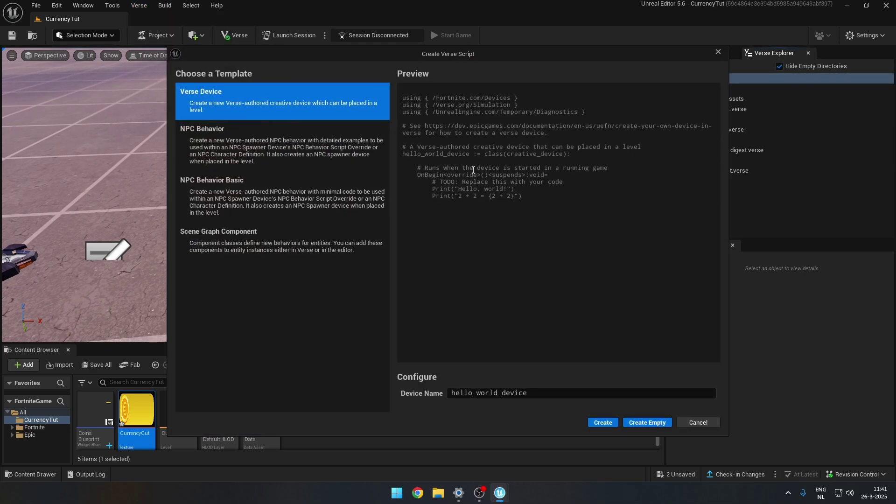
# Create a Verse Device named CurrencyChanger, save it, and open it in VS Code
pyautogui.click(536, 397)
pyautogui.write('Currenc')
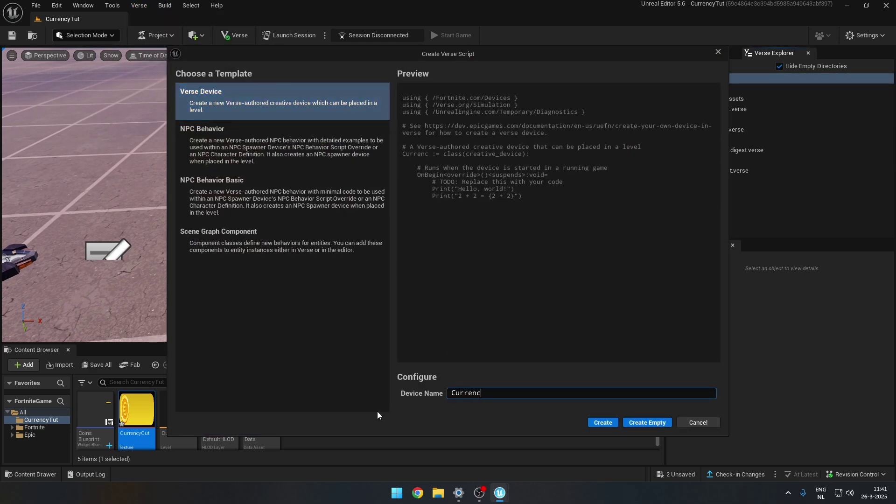
pyautogui.write('yChanger')
pyautogui.click(602, 423)
pyautogui.click(518, 350)
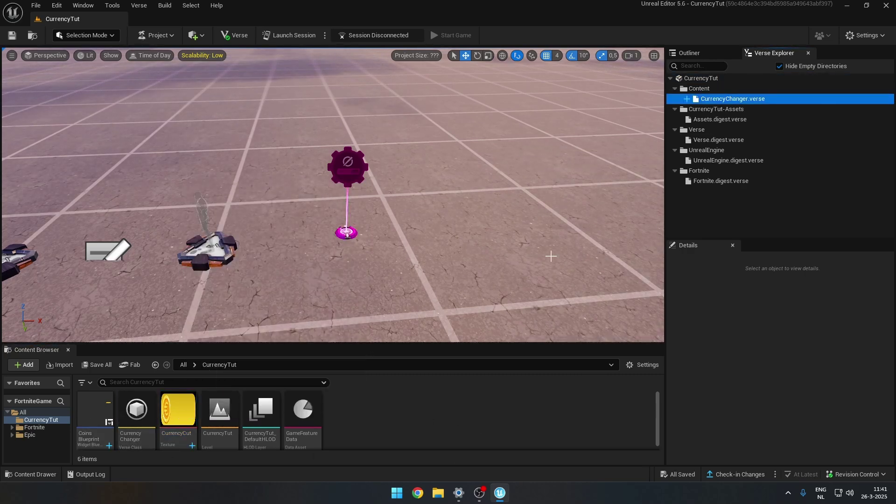
pyautogui.click(511, 492)
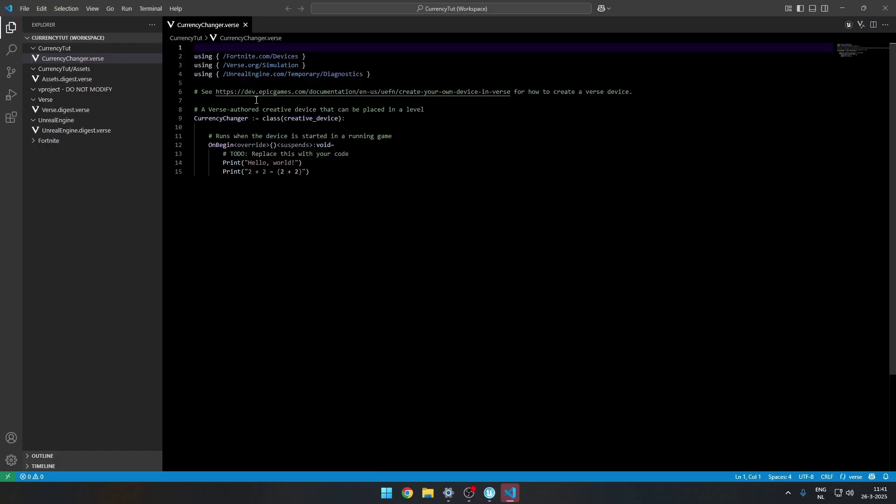
# Delete the template comments and the 2 + 2 Print line from CurrencyChanger.verse
pyautogui.moveTo(636, 92); pyautogui.dragTo(124, 81)
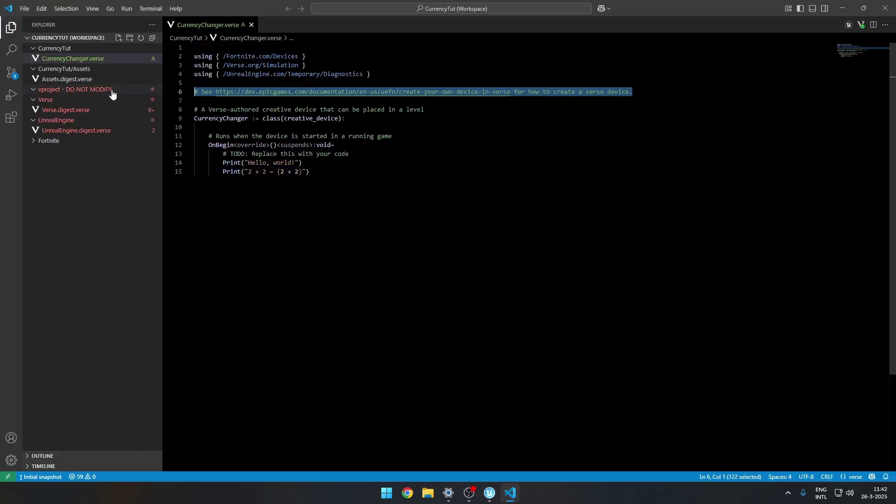
pyautogui.press('BackSpace')
pyautogui.moveTo(426, 100); pyautogui.dragTo(124, 96)
pyautogui.press('BackSpace')
pyautogui.press('BackSpace')
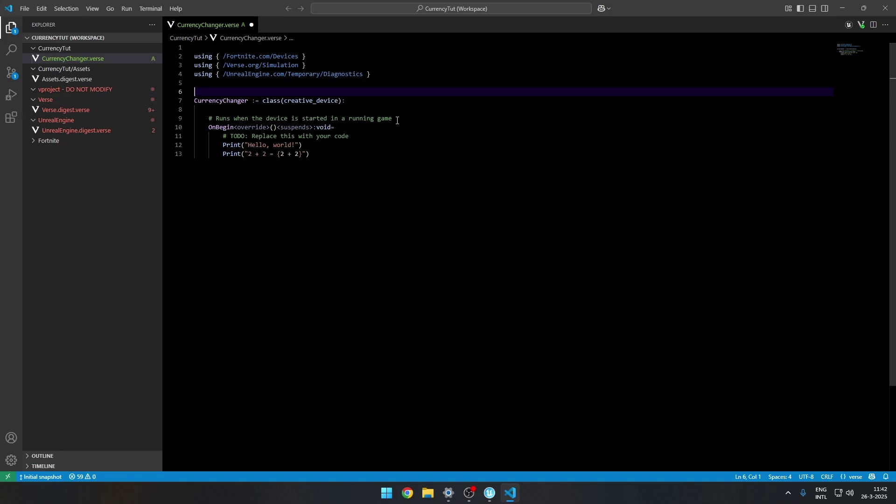
pyautogui.moveTo(397, 120); pyautogui.dragTo(154, 119)
pyautogui.press('BackSpace')
pyautogui.press('BackSpace')
pyautogui.moveTo(351, 128); pyautogui.dragTo(178, 129)
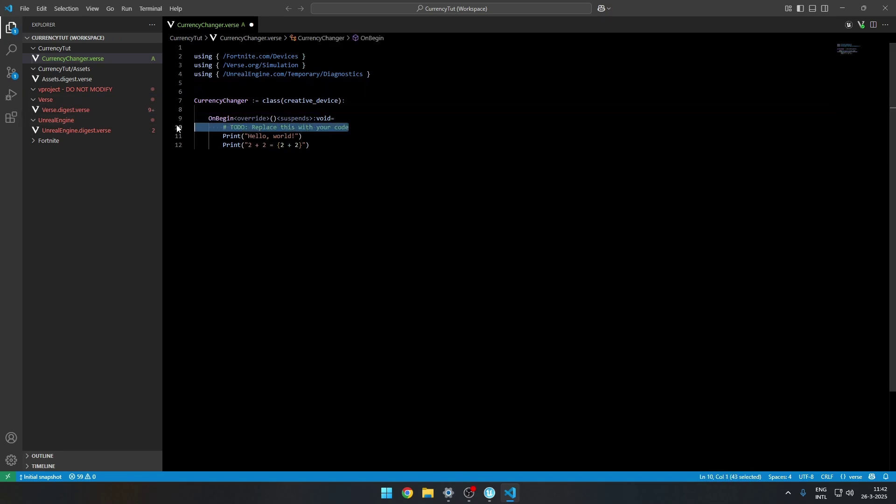
pyautogui.press('BackSpace')
pyautogui.press('BackSpace')
pyautogui.moveTo(312, 137); pyautogui.dragTo(191, 137)
pyautogui.press('BackSpace')
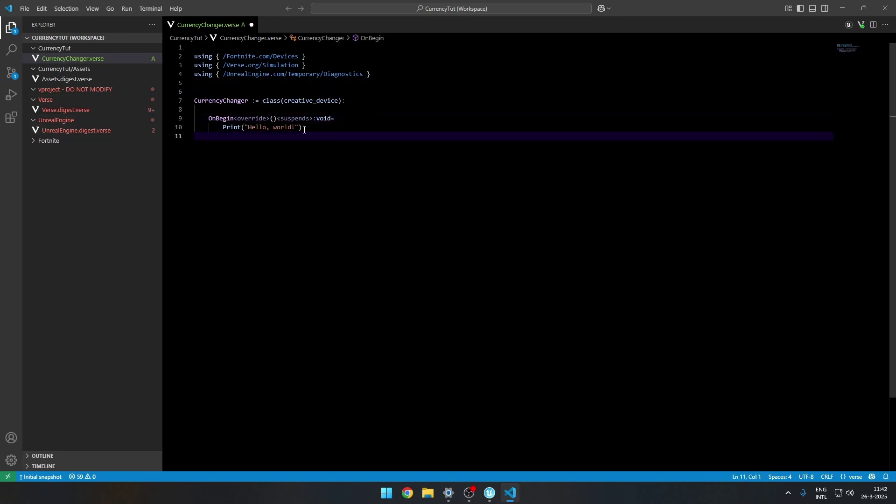
pyautogui.click(361, 104)
pyautogui.press('Return')
pyautogui.press('Return')
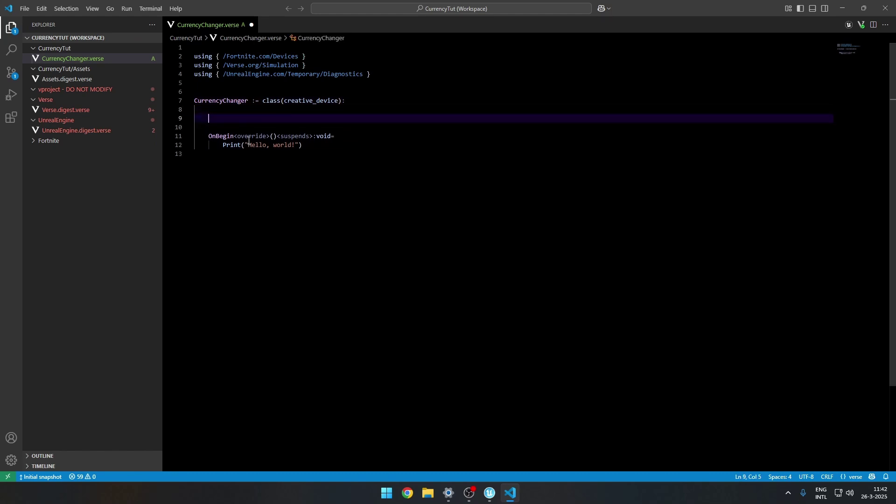
pyautogui.write('@editabl')
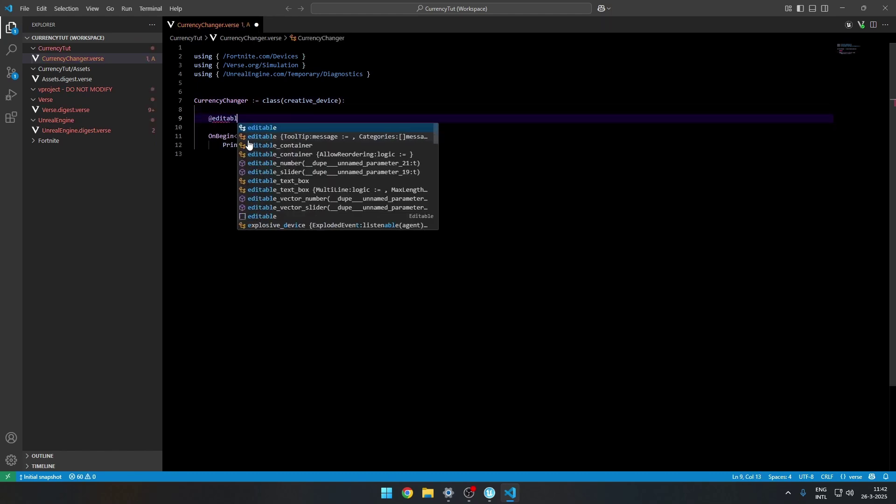
pyautogui.write('e Stat')
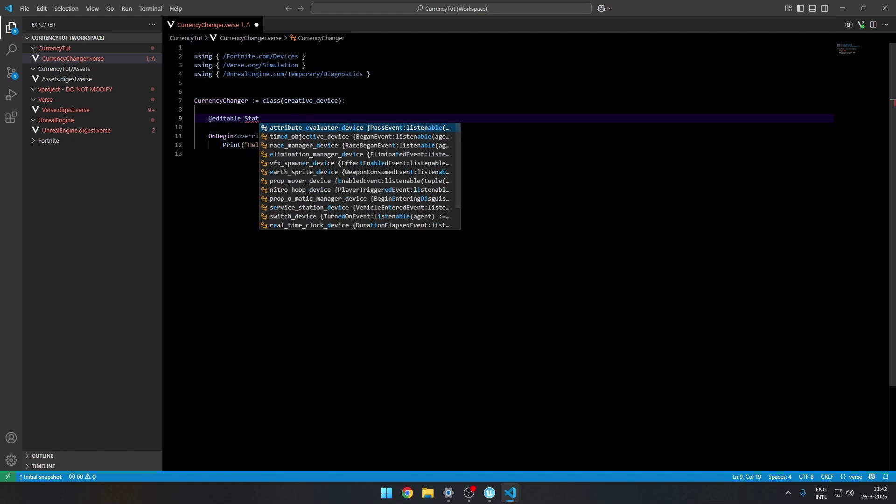
pyautogui.press('BackSpace')
pyautogui.press('BackSpace')
pyautogui.press('BackSpace')
pyautogui.press('BackSpace')
pyautogui.write('Coins : s')
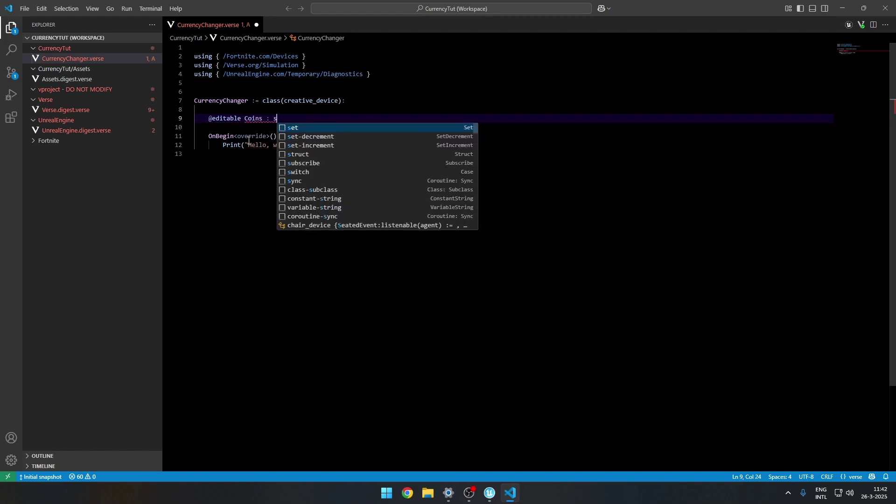
pyautogui.write('tat_creator_devic')
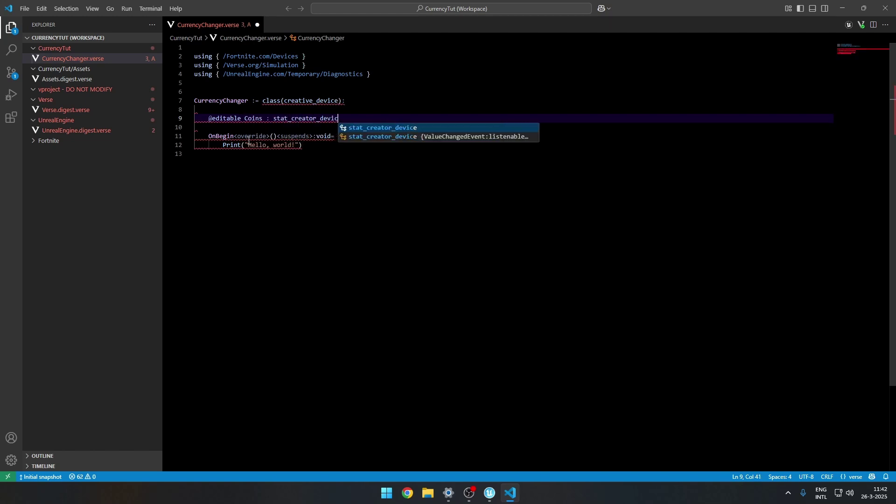
pyautogui.write('e = stat_creator_device')
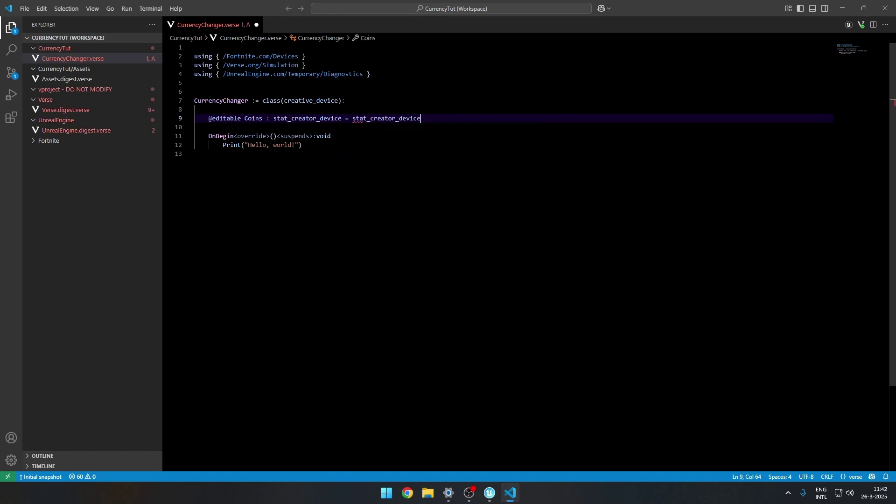
pyautogui.write('{')
pyautogui.press('Return')
pyautogui.write('@editable')
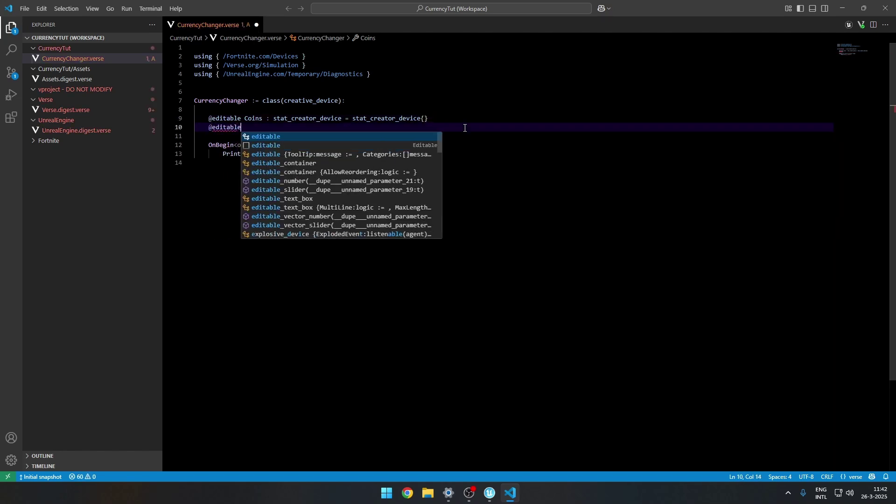
pyautogui.write(' Button : ')
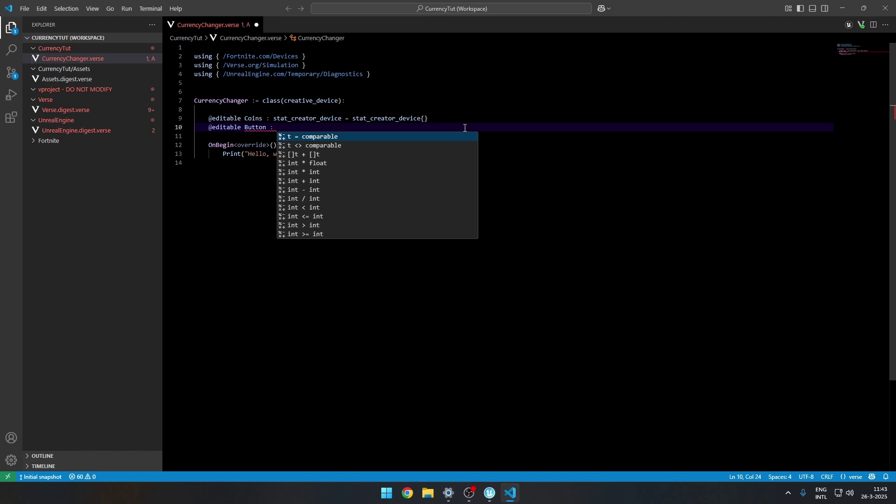
pyautogui.write('button_devic')
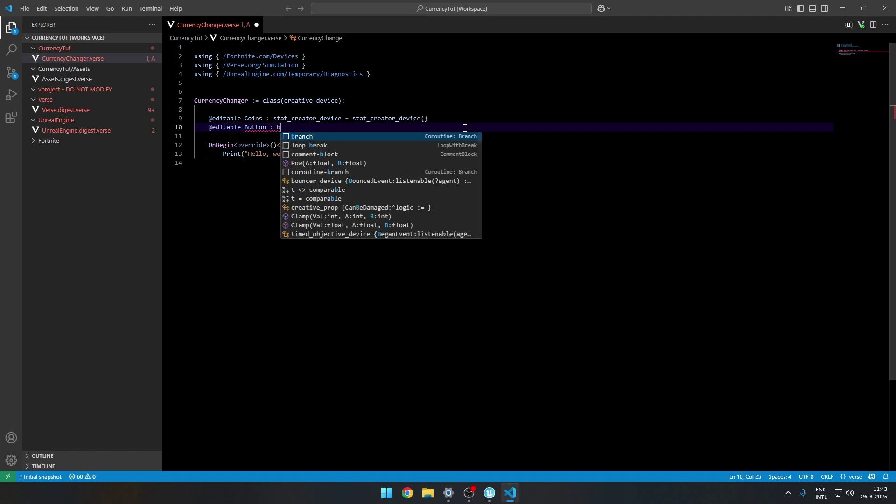